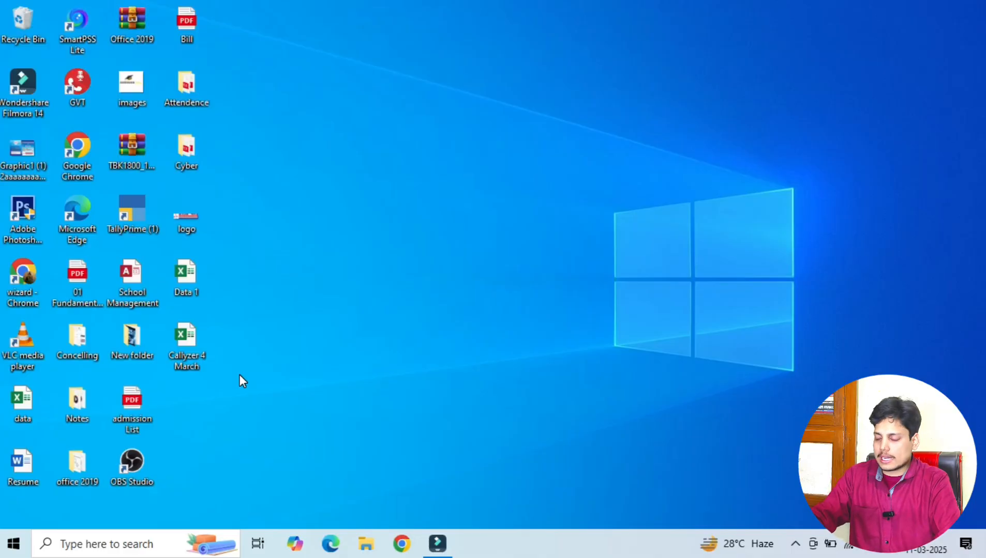
Step: Launch Excel from the Start menu's app list
click(21, 546)
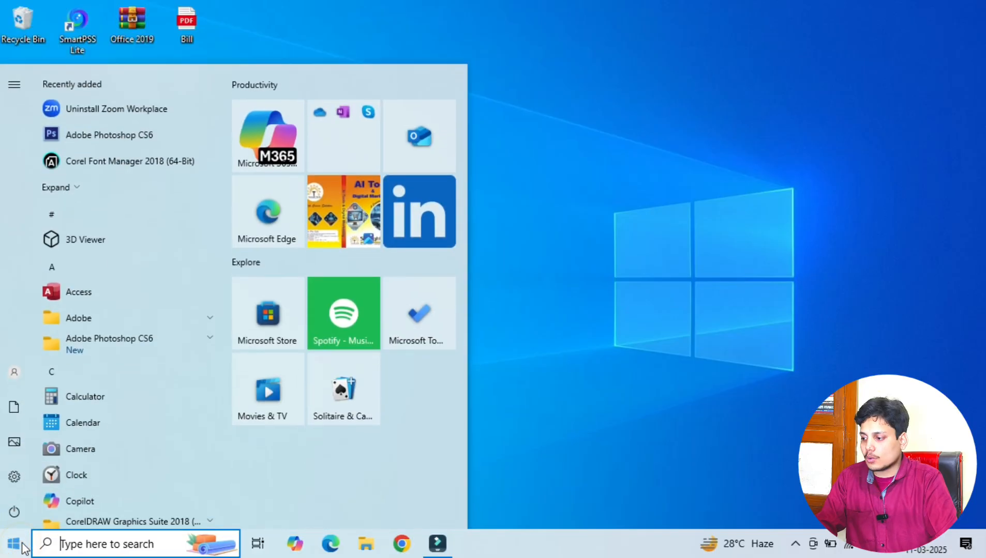
scroll(63, 386, down, 2)
scroll(63, 386, down, 3)
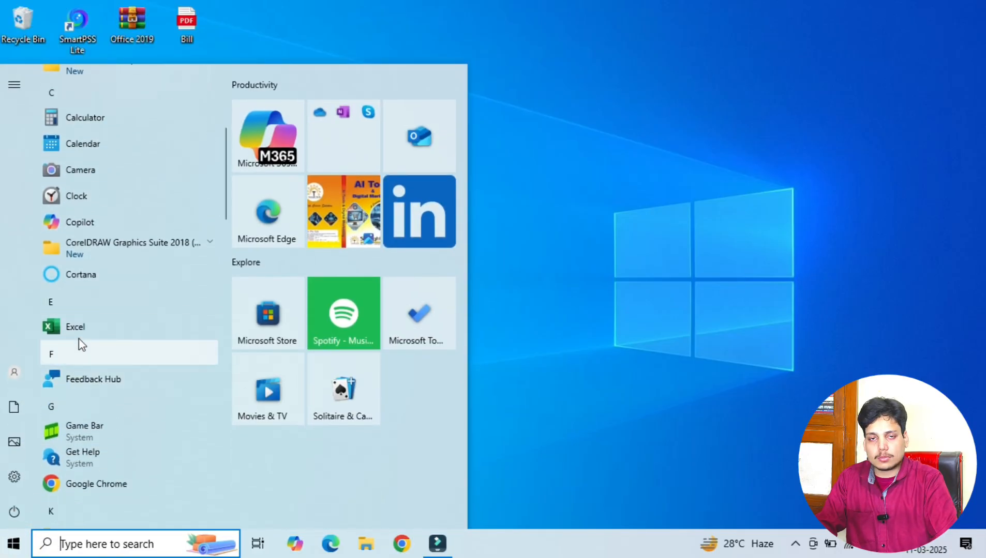
click(78, 327)
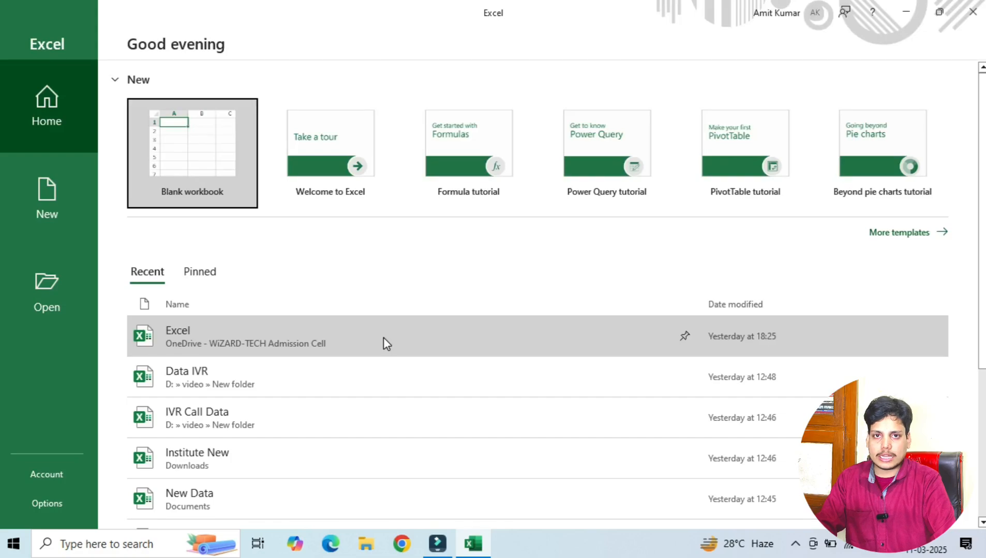
Step: Scroll through the Recent workbooks list on the Excel start page
scroll(246, 352, down, 2)
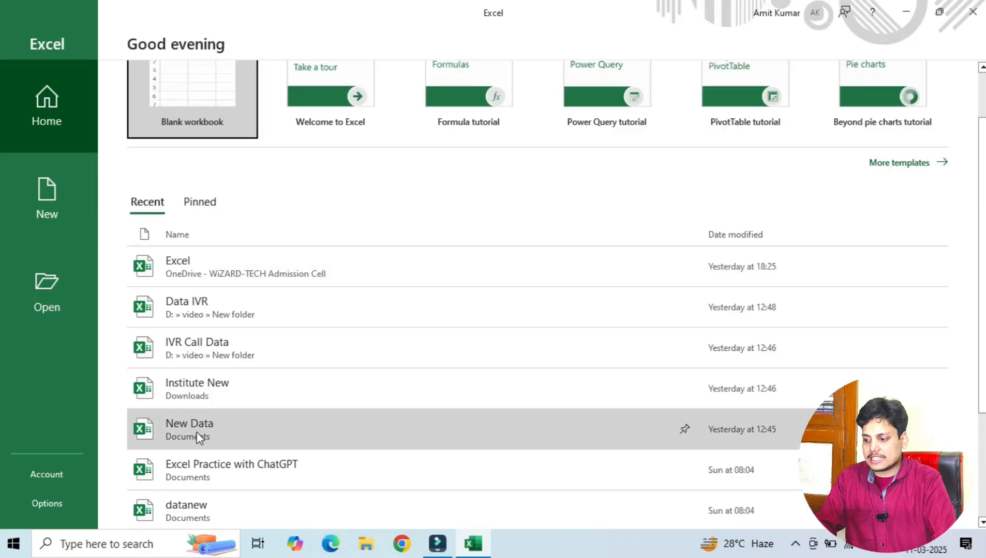
scroll(197, 439, down, 3)
scroll(196, 467, down, 1)
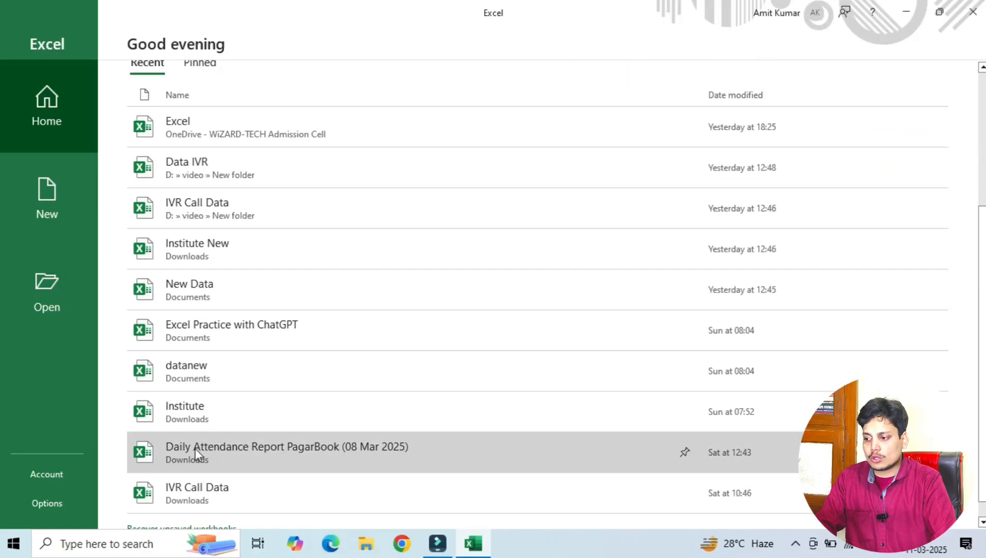
scroll(198, 341, up, 3)
scroll(199, 310, up, 2)
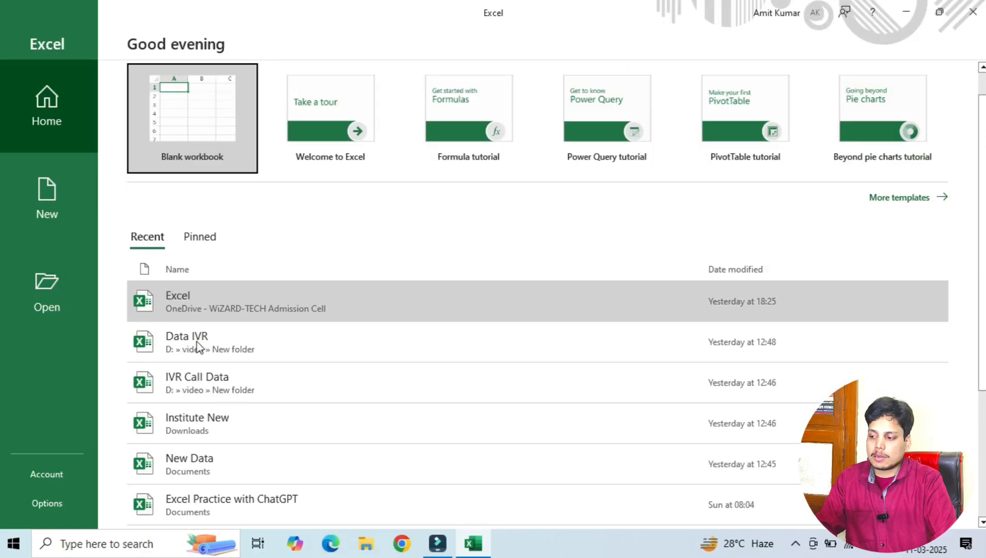
scroll(199, 346, up, 1)
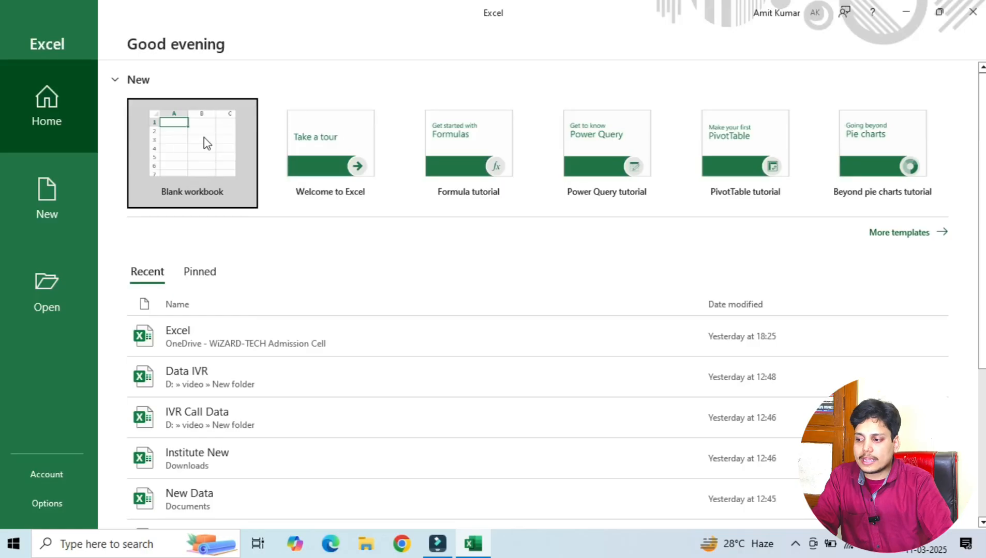
Step: Create a blank workbook (Book1) and select the cell block A1 to F7
click(179, 167)
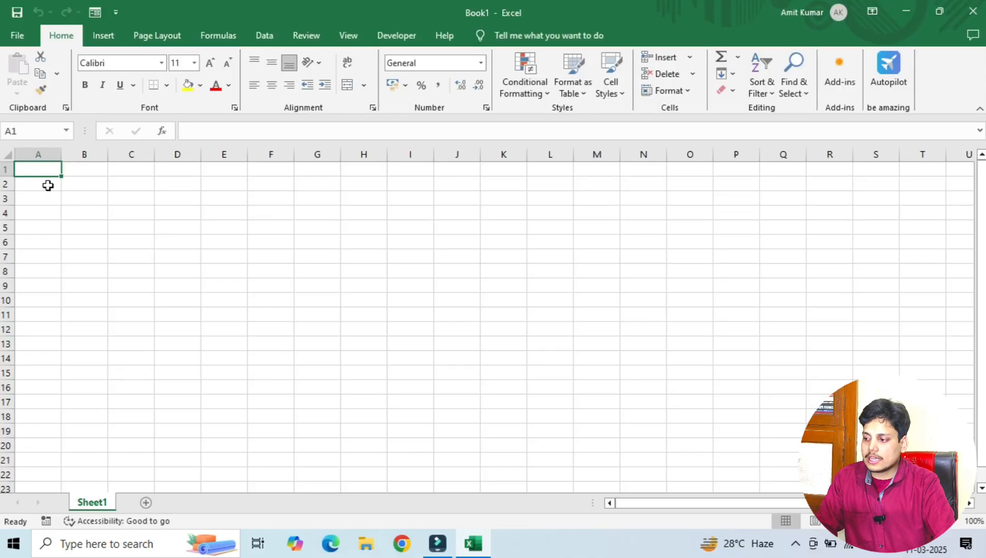
drag(54, 177, 61, 218)
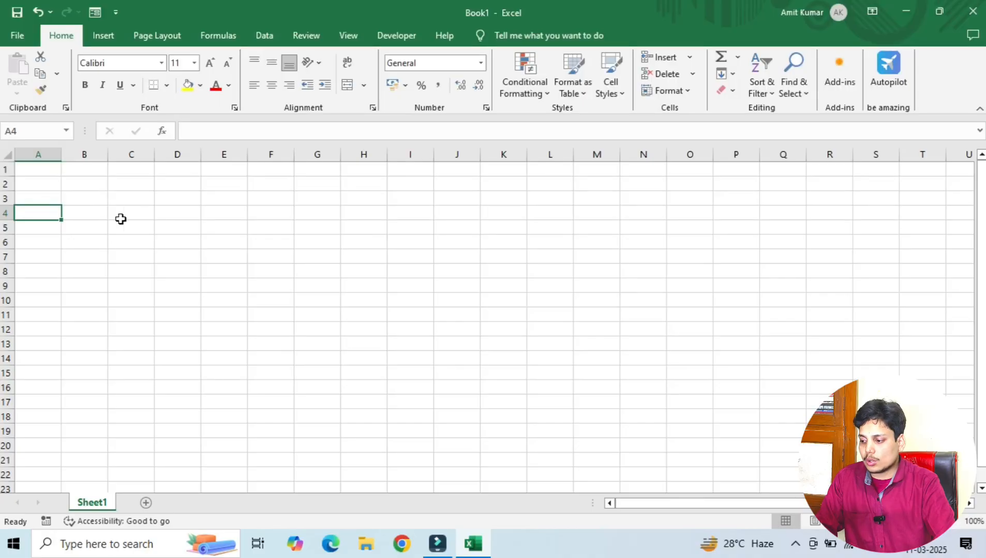
ctrl+scroll(129, 395, up, 3)
ctrl+scroll(129, 395, up, 5)
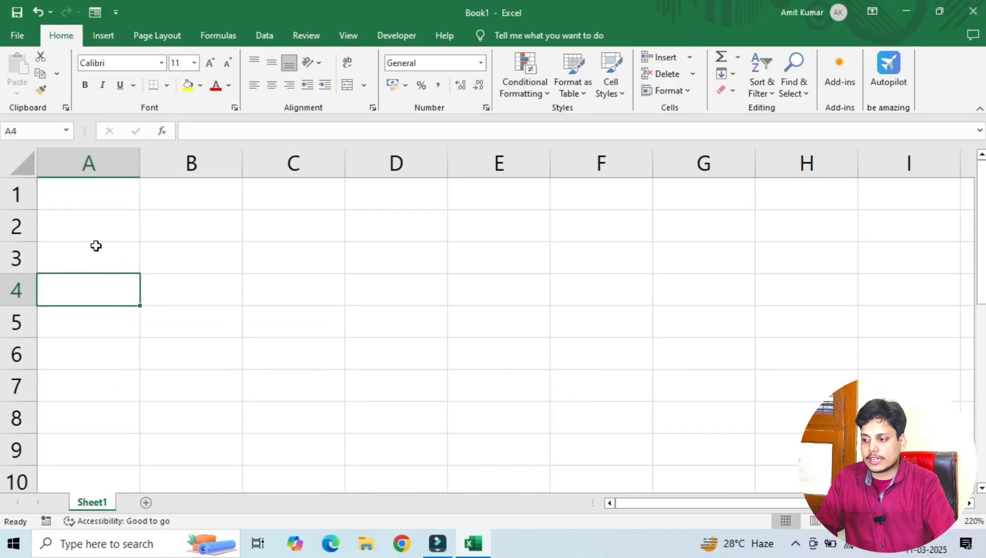
drag(87, 201, 552, 381)
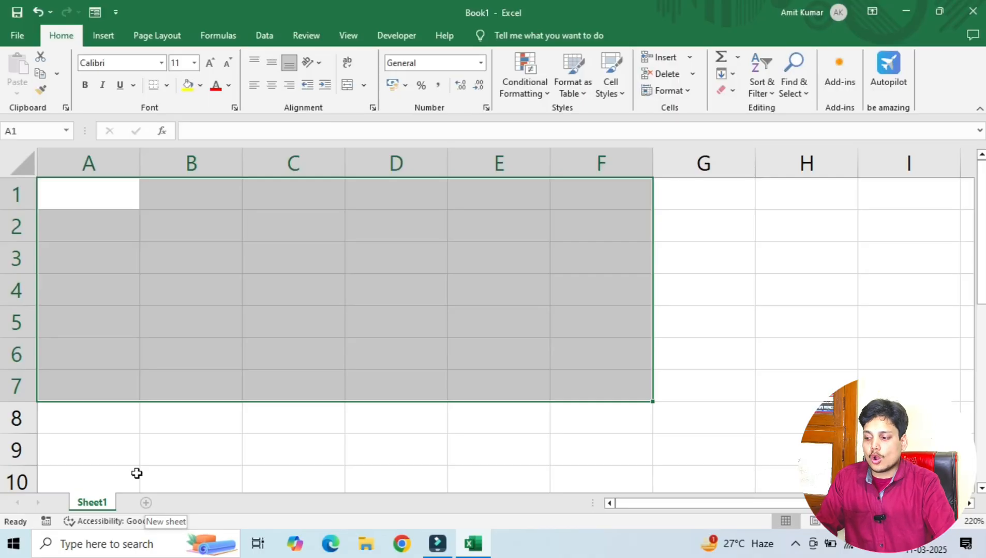
click(122, 417)
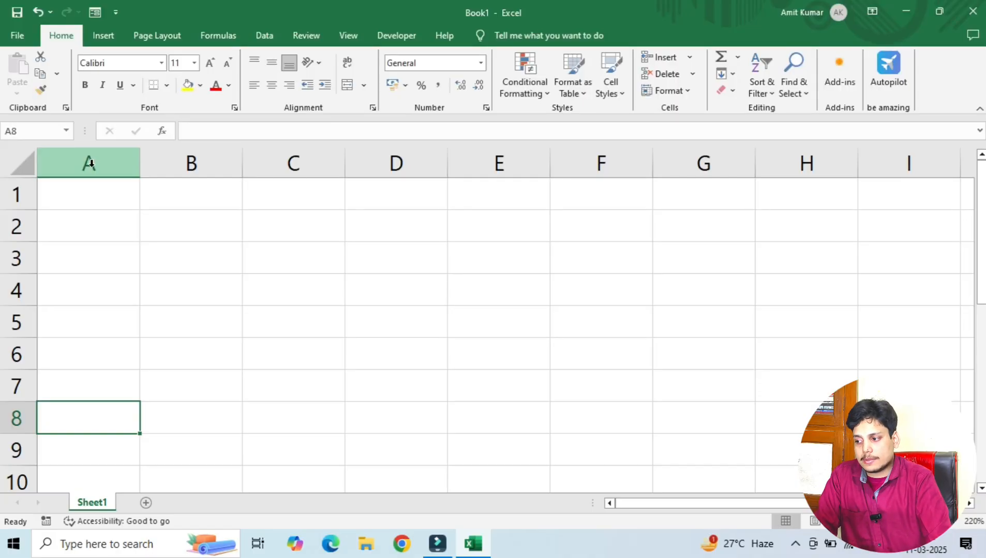
click(174, 160)
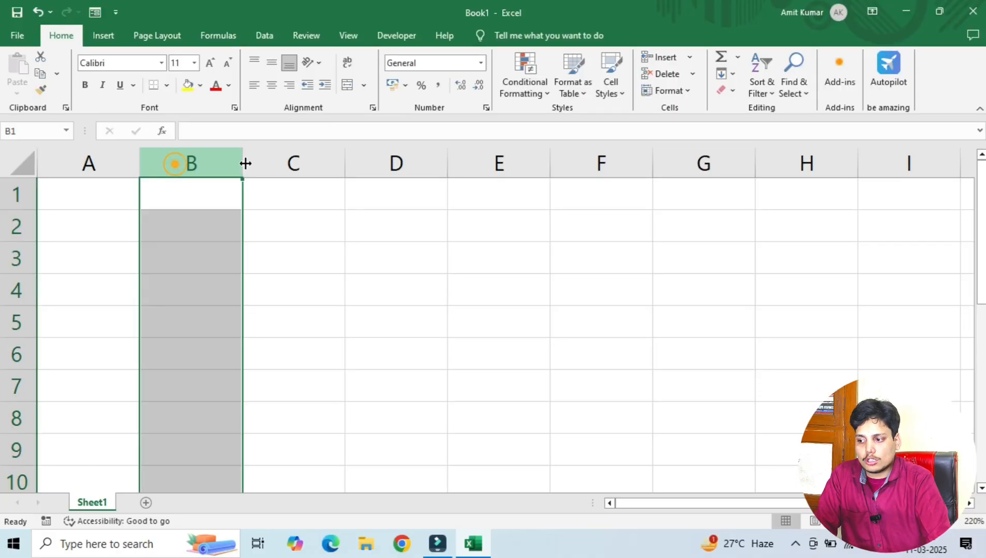
click(300, 158)
click(381, 152)
click(488, 155)
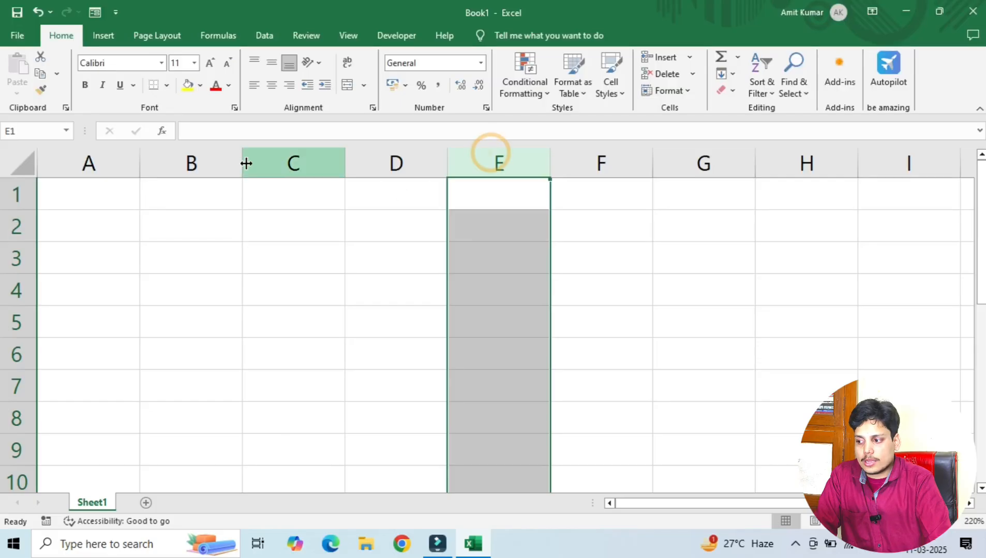
drag(77, 171, 540, 164)
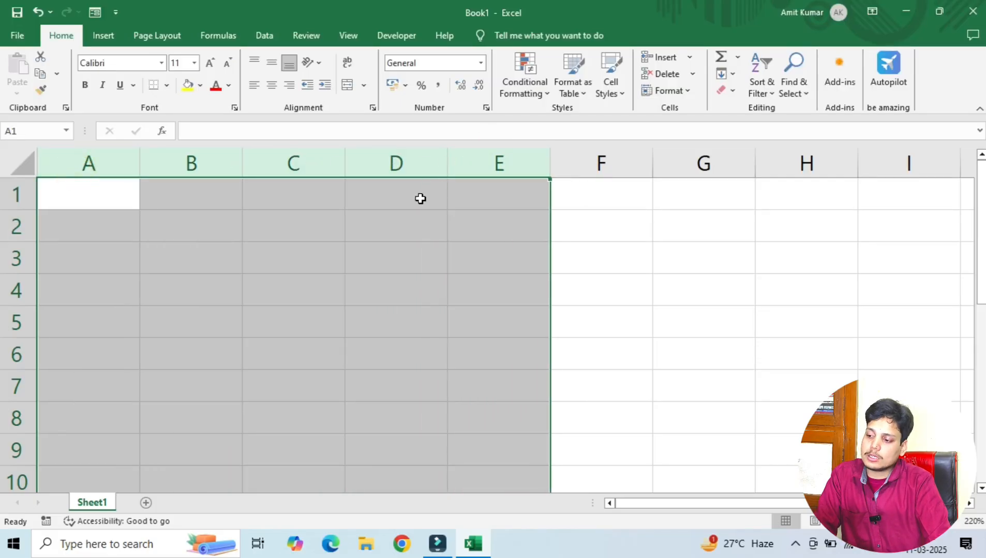
click(372, 222)
click(370, 221)
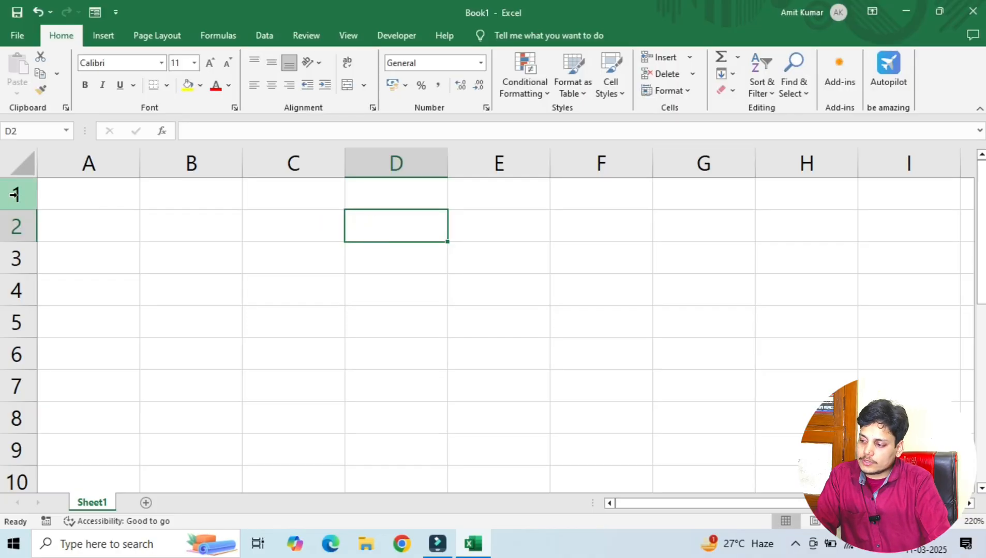
drag(14, 194, 16, 388)
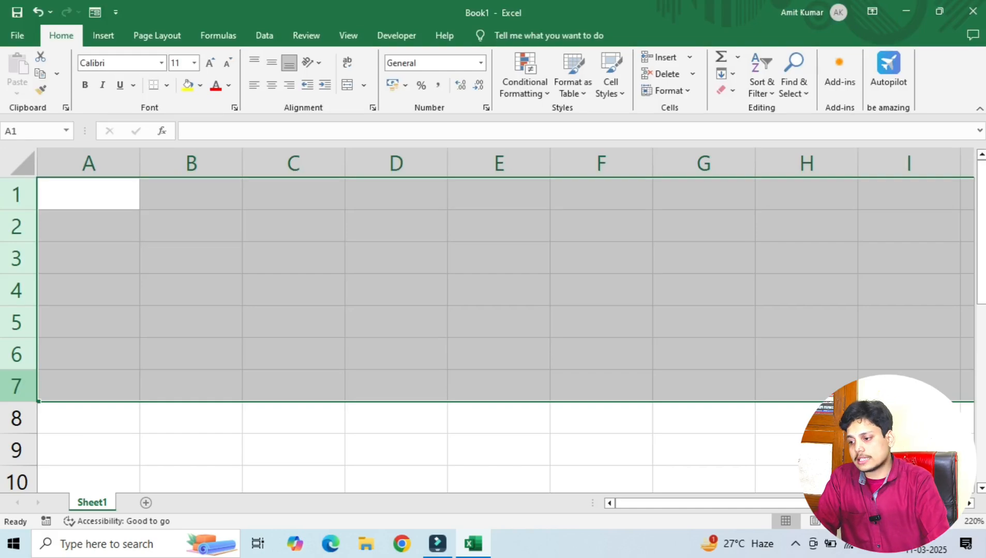
click(165, 275)
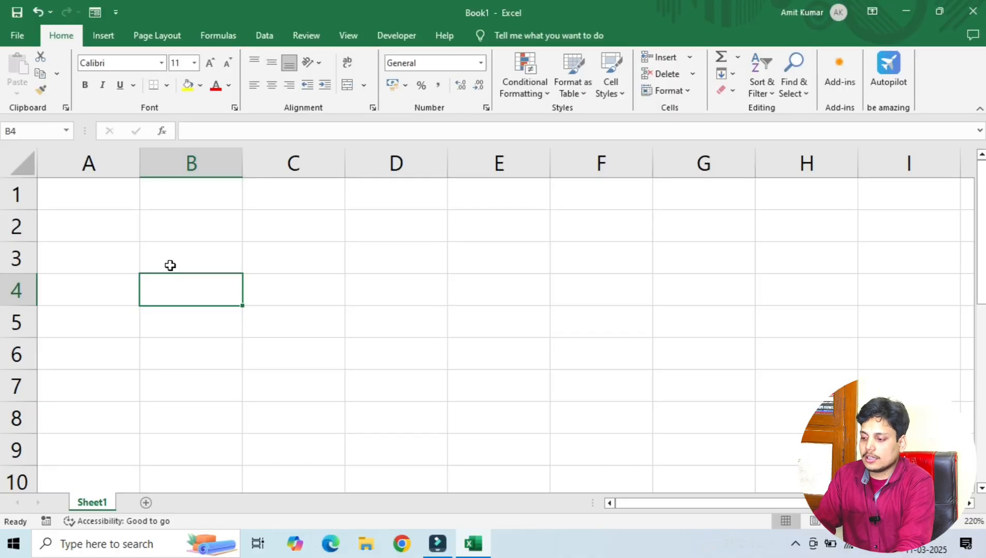
Step: Enter a sentence introducing the author by name into B4, then reselect B4
text(My name)
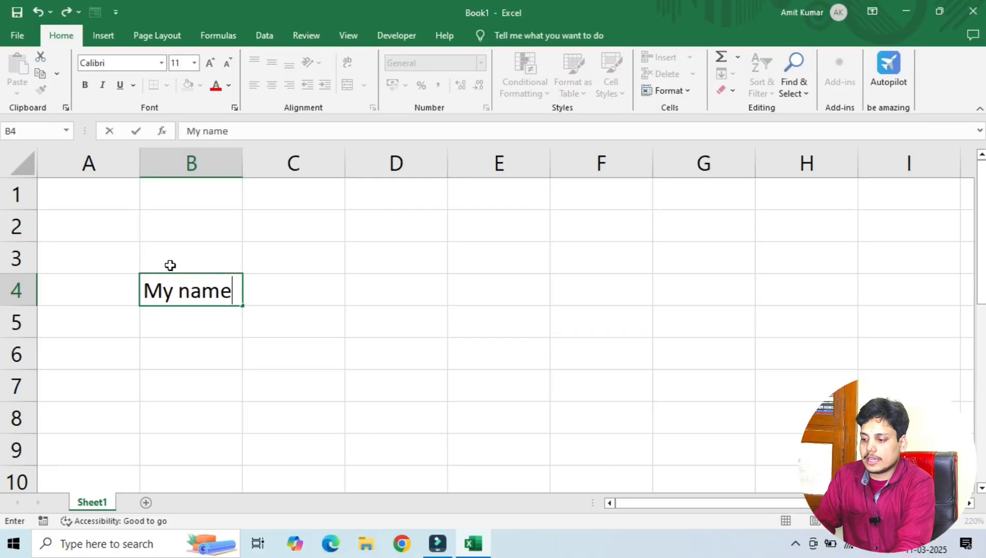
text( is Amit A)
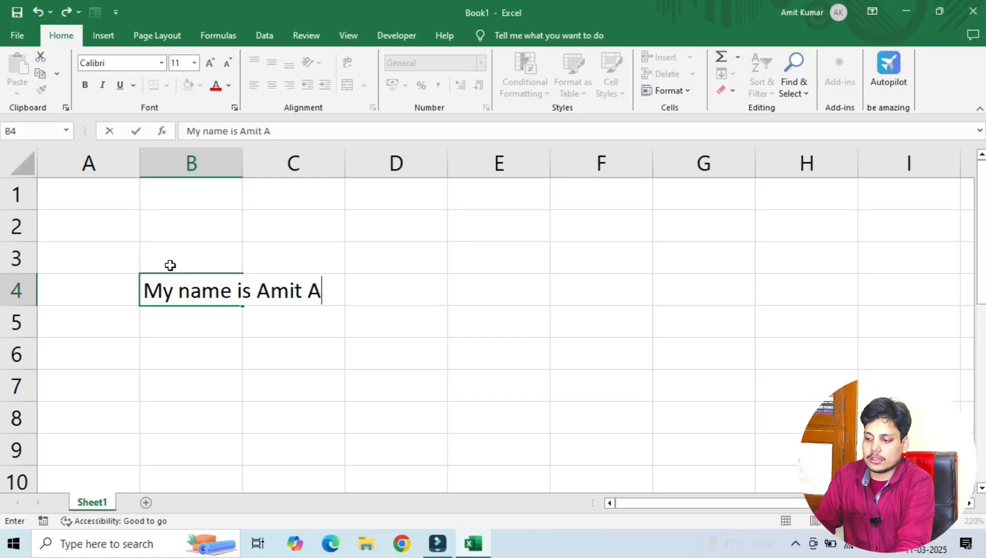
text(nand)
key(Return)
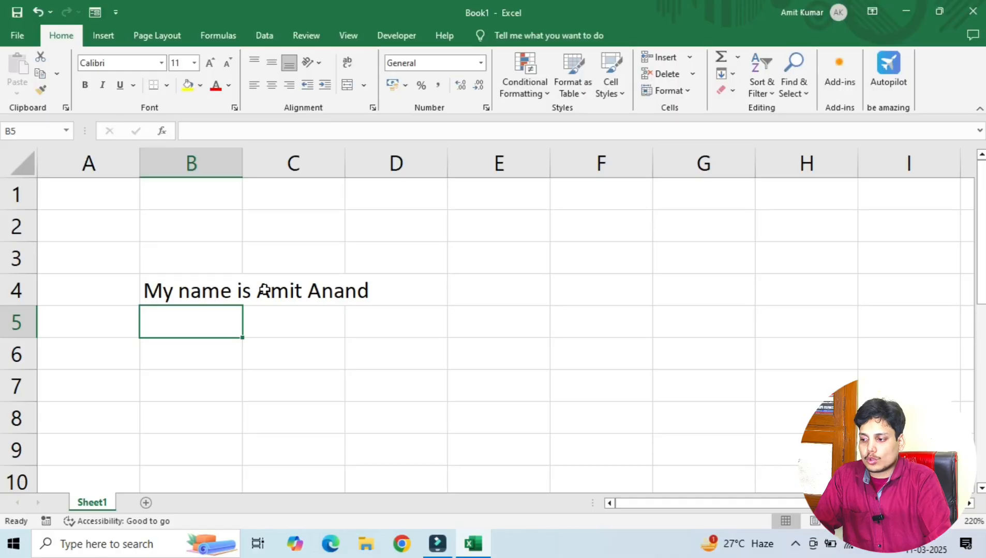
click(201, 291)
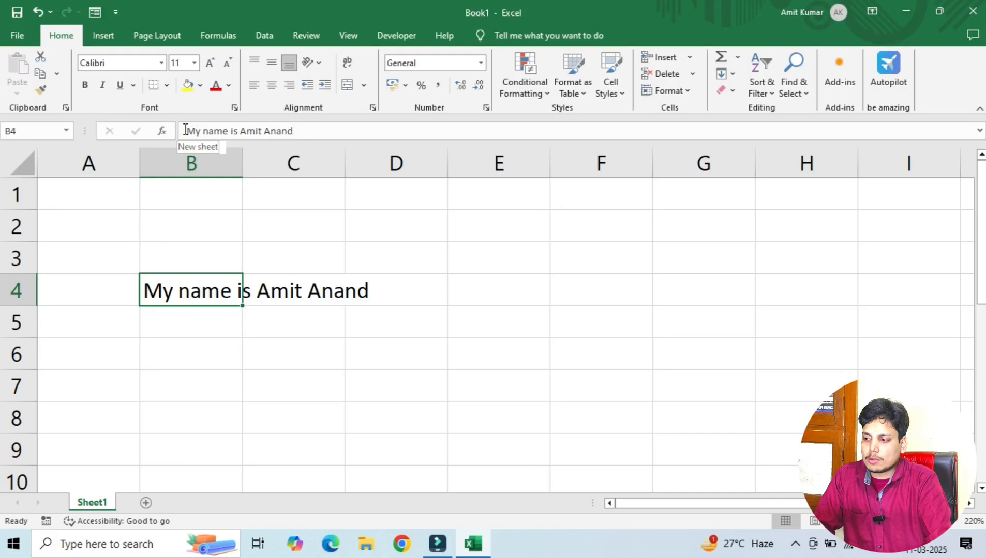
drag(185, 130, 287, 128)
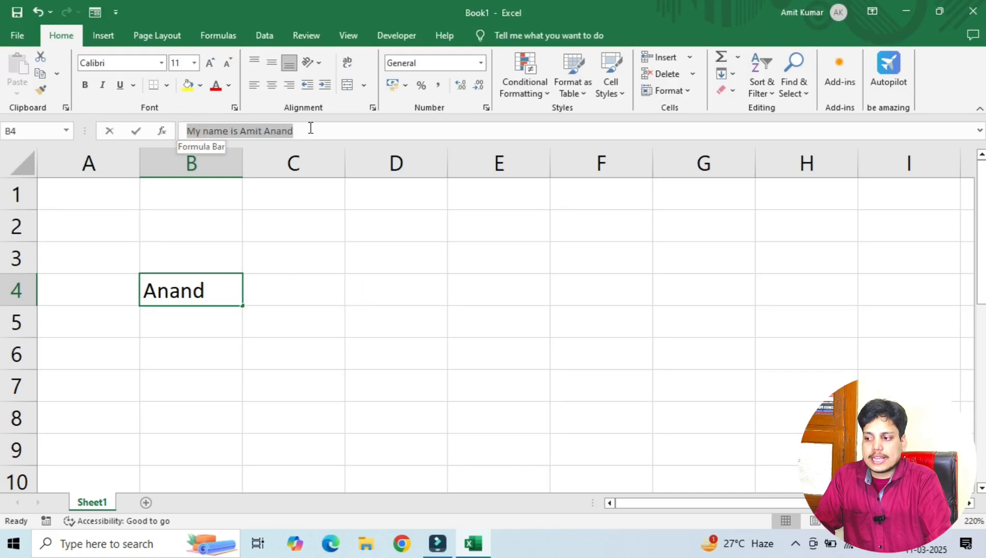
drag(310, 129, 312, 128)
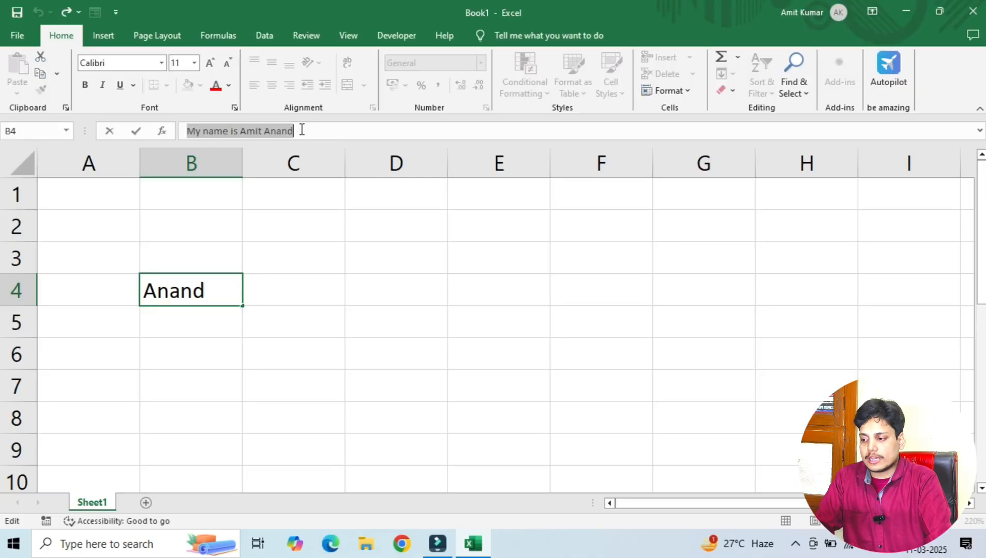
click(205, 372)
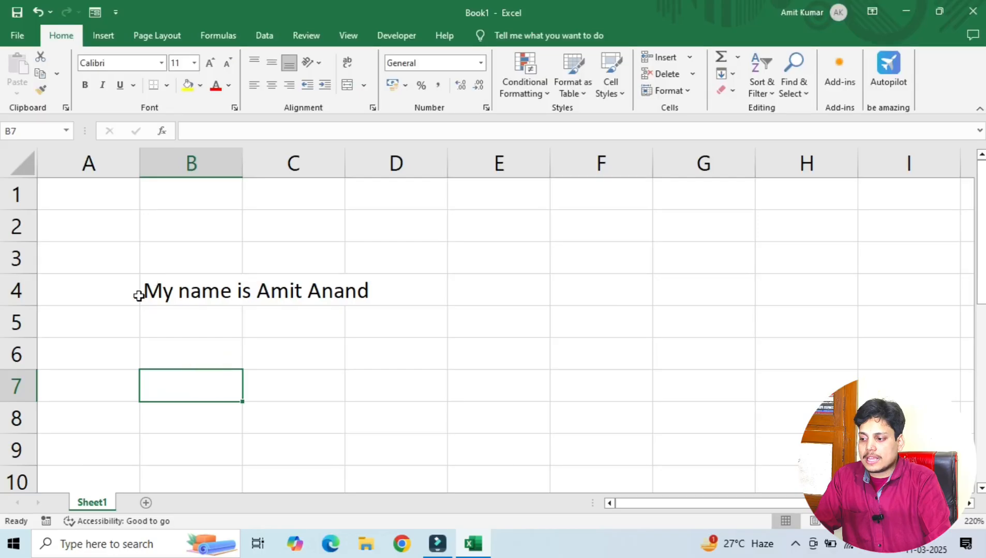
click(192, 321)
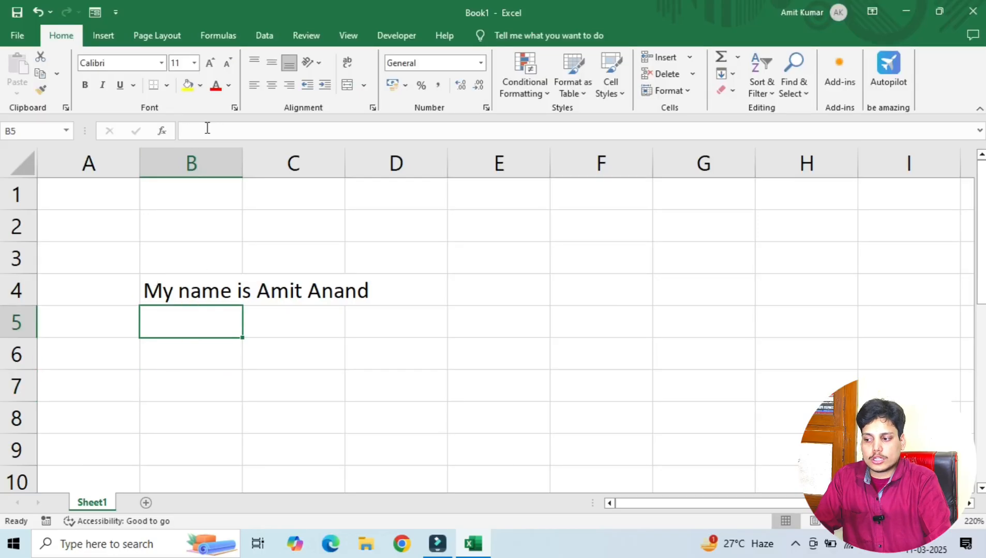
click(263, 287)
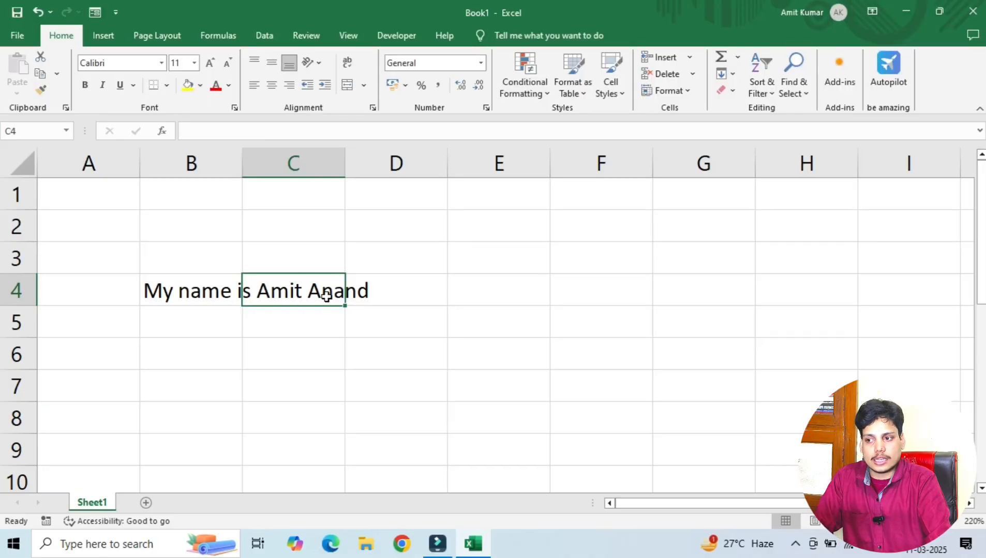
click(153, 288)
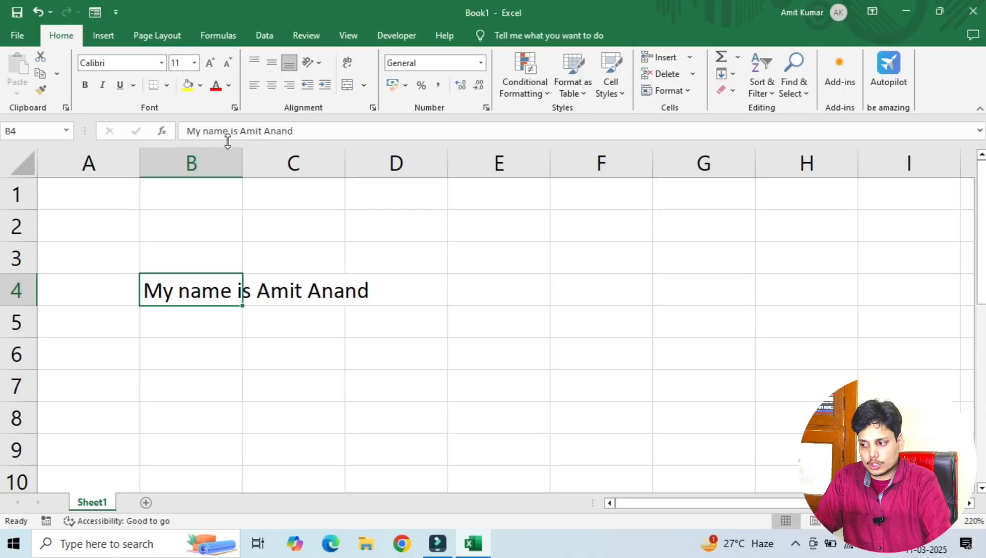
click(194, 353)
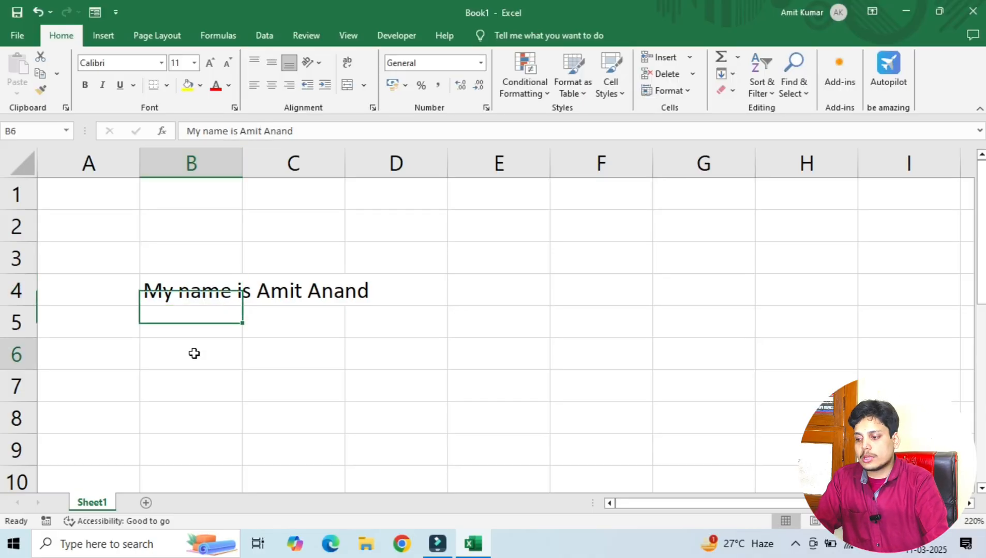
click(153, 290)
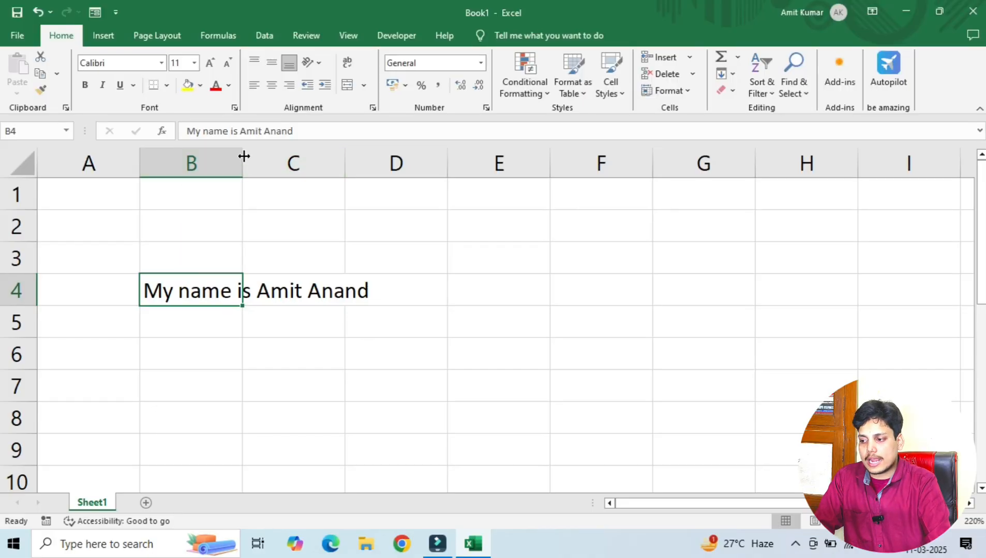
scroll(243, 165, up, 8)
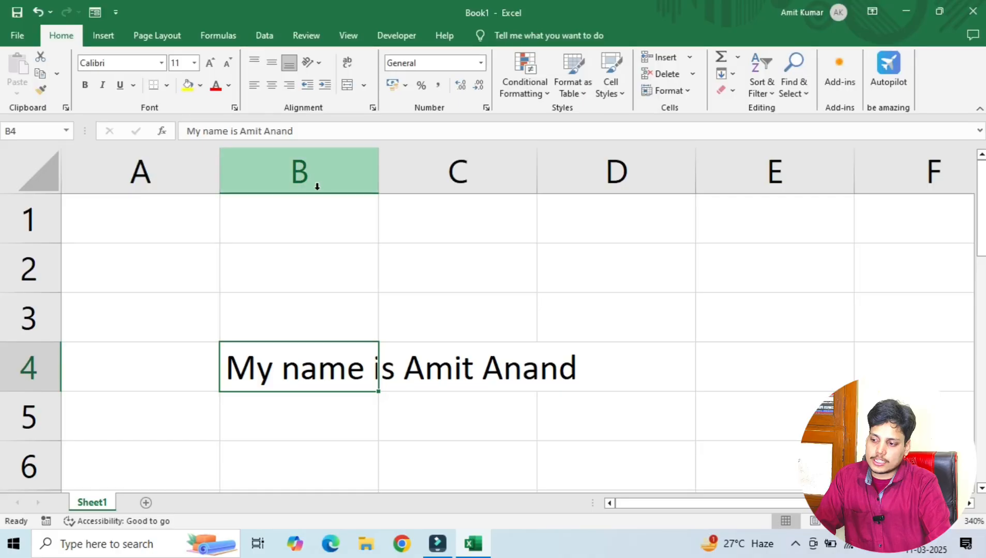
Step: Widen column B toward the length of the B4 sentence
click(381, 176)
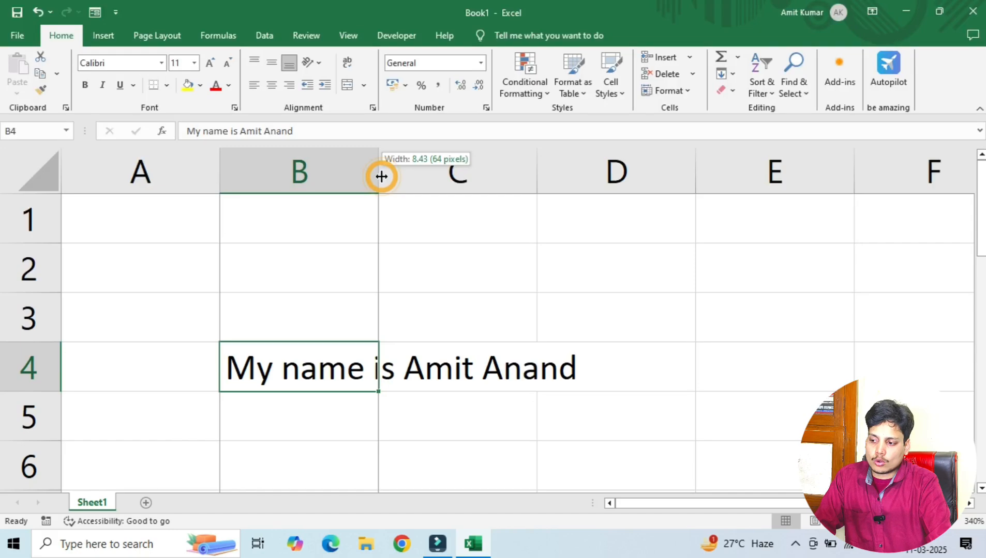
drag(381, 176, 480, 183)
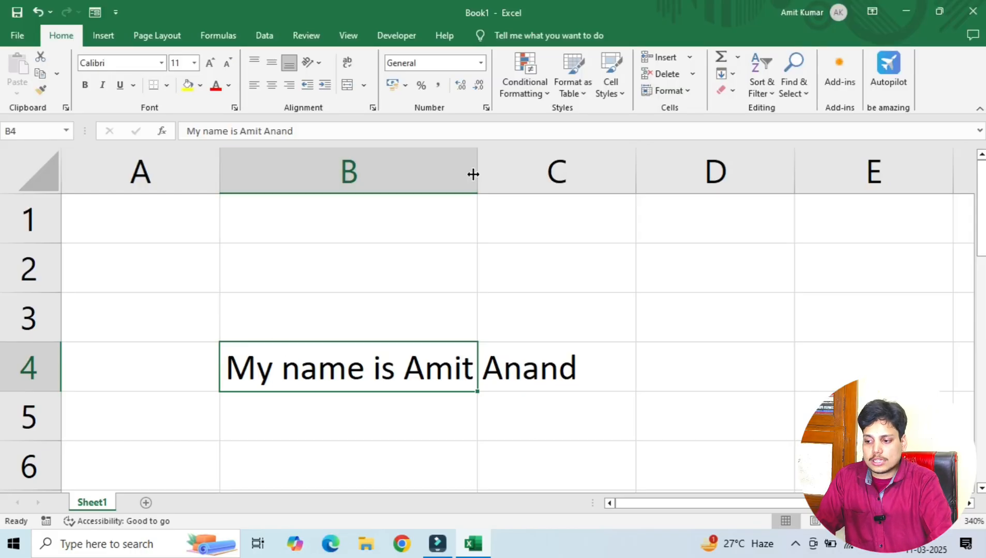
drag(473, 174, 590, 172)
click(375, 424)
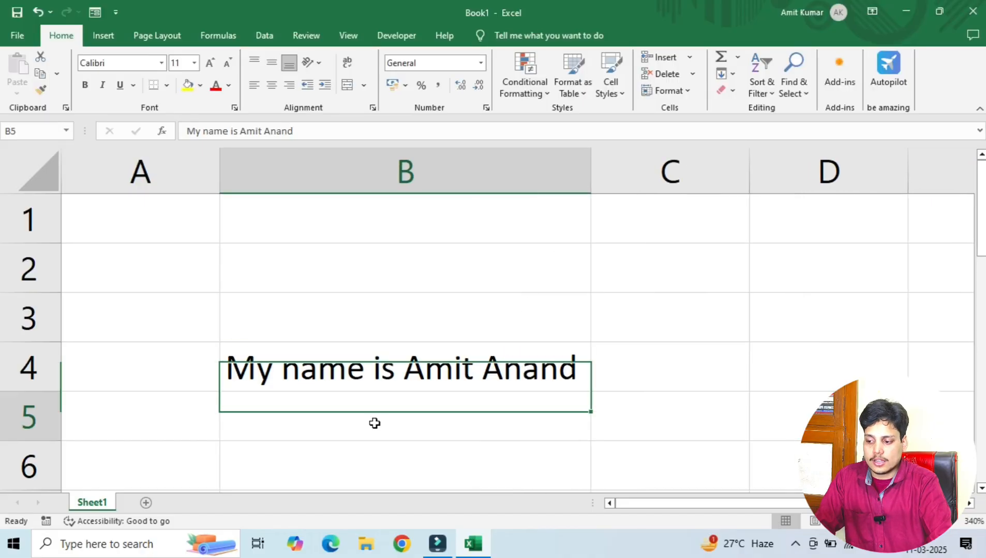
scroll(376, 364, down, 1)
scroll(378, 354, up, 1)
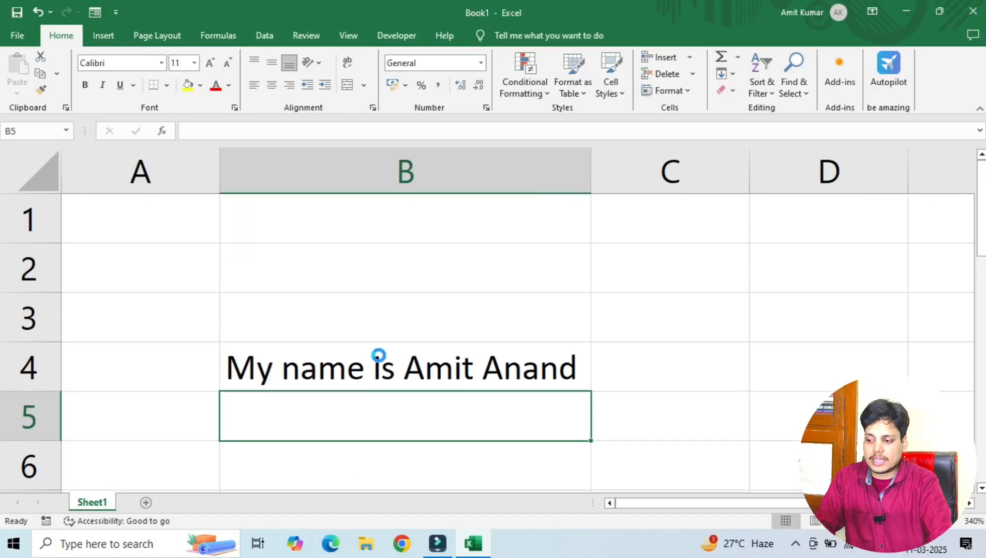
scroll(378, 356, down, 8)
Step: Shrink column A to a sliver and widen column B to fit the sentence
click(267, 258)
click(247, 300)
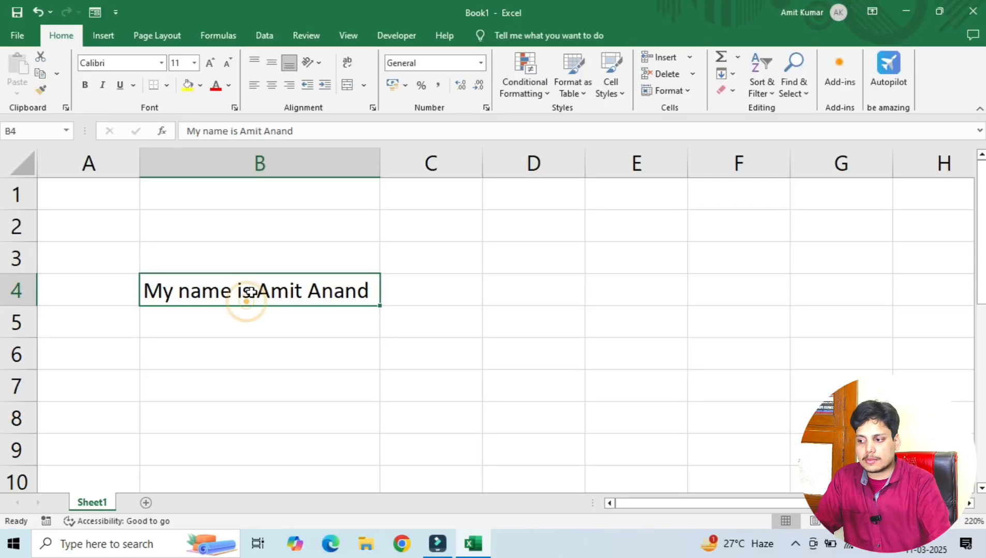
drag(140, 164, 67, 173)
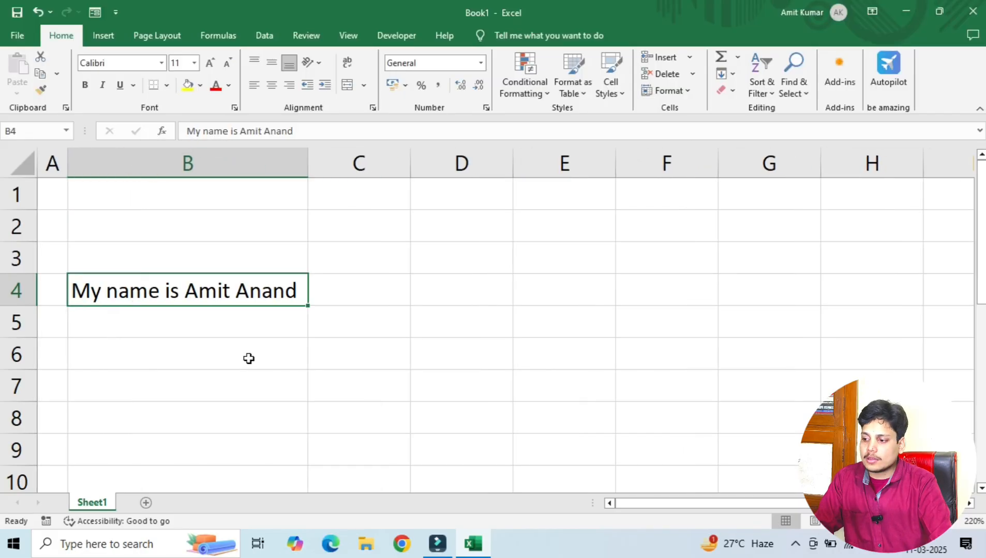
drag(307, 157, 349, 171)
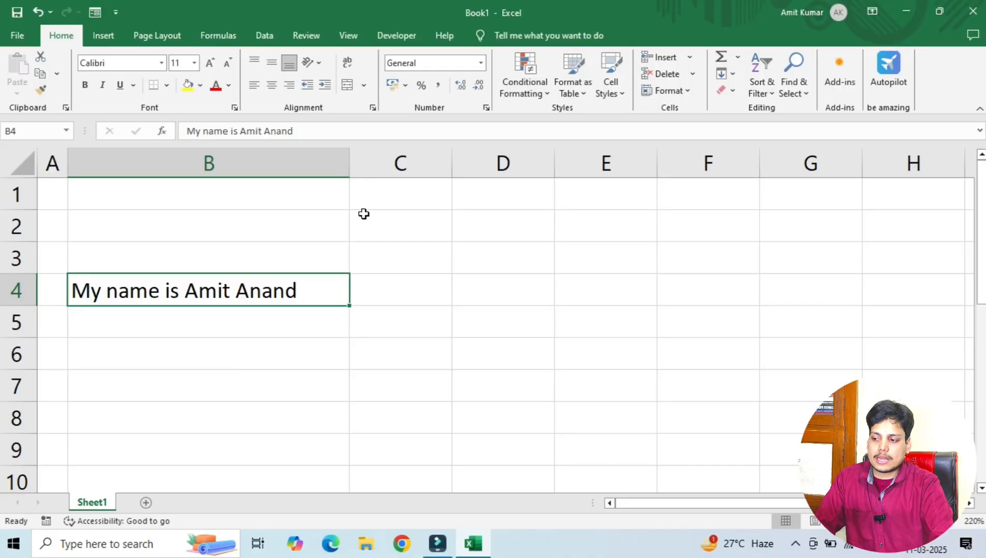
Step: Narrow column B and delete the sentence from B4
click(377, 202)
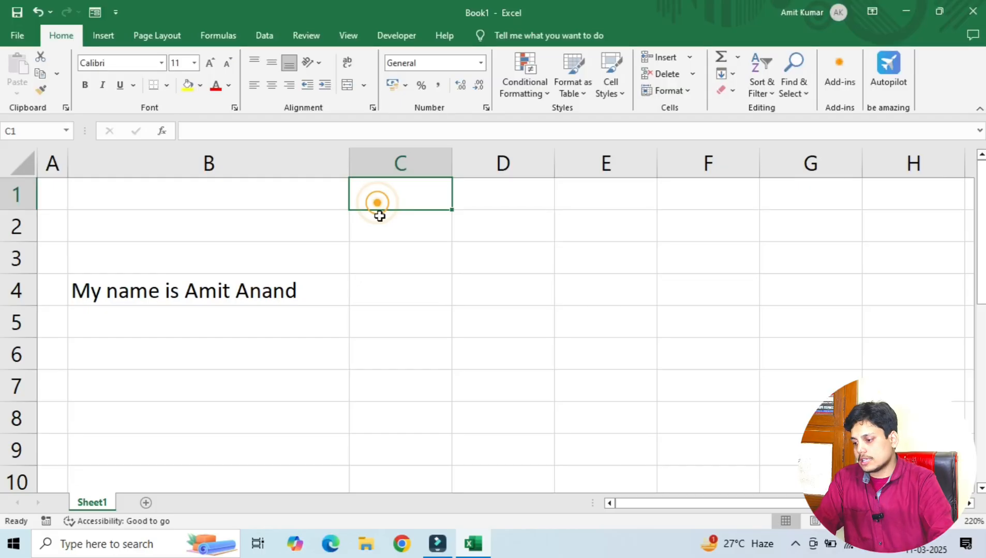
drag(349, 164, 165, 166)
click(110, 290)
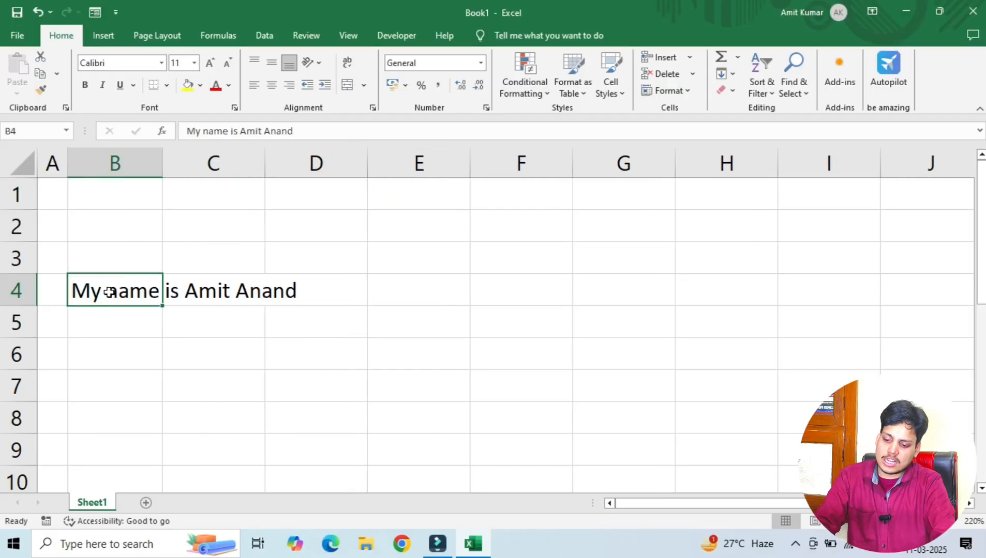
key(Delete)
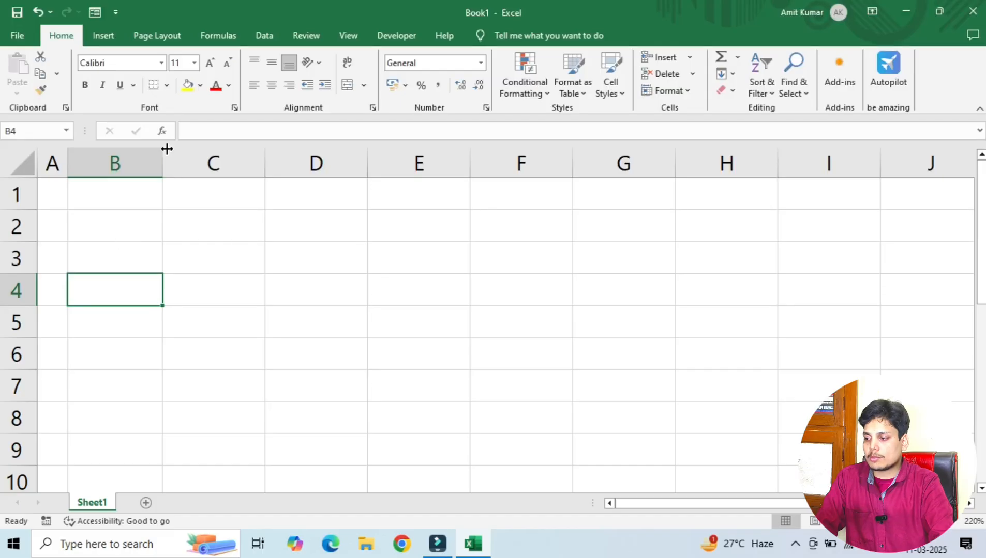
Step: Widen column B again, narrow column D and widen column E
drag(162, 162, 353, 165)
drag(558, 163, 476, 165)
drag(574, 163, 703, 163)
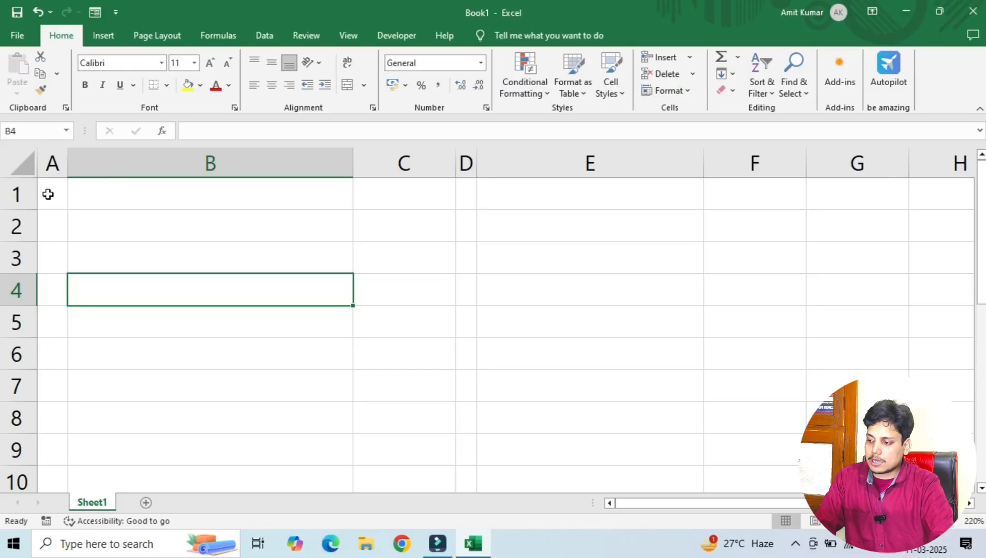
key(ctrl+a)
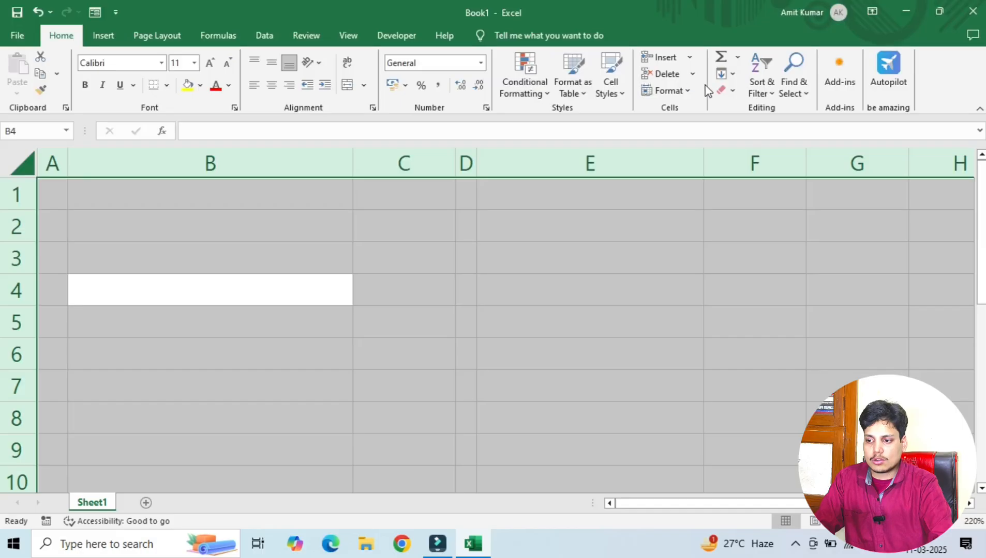
click(670, 92)
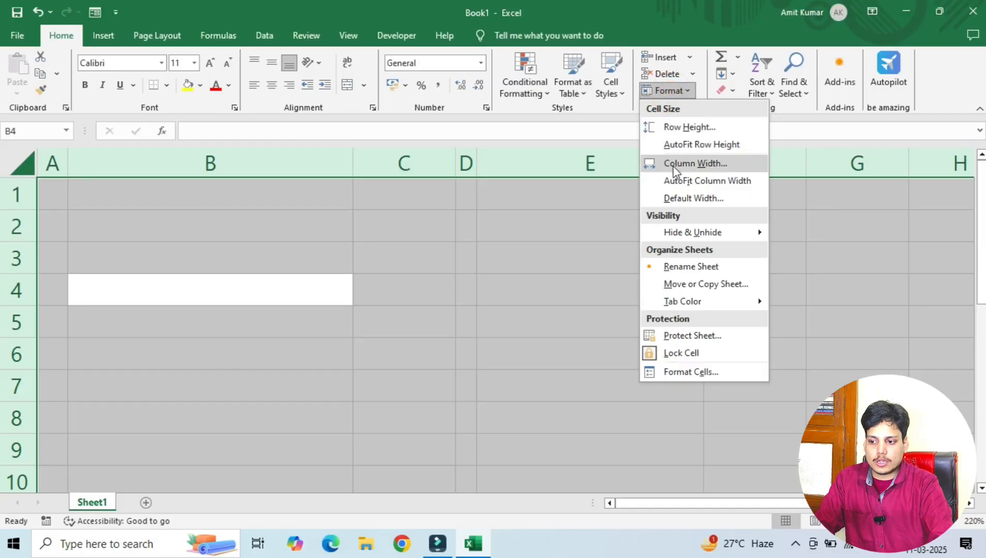
click(688, 198)
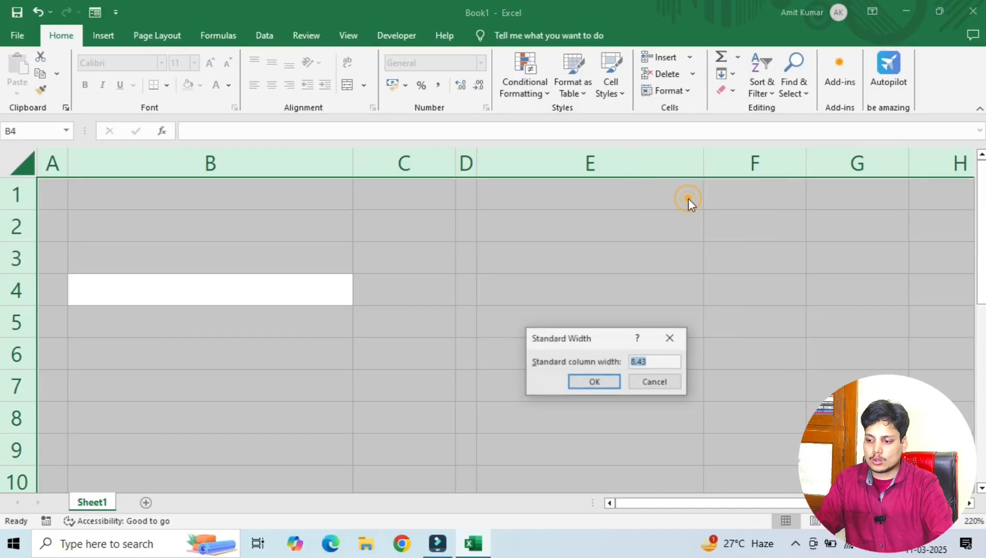
click(604, 381)
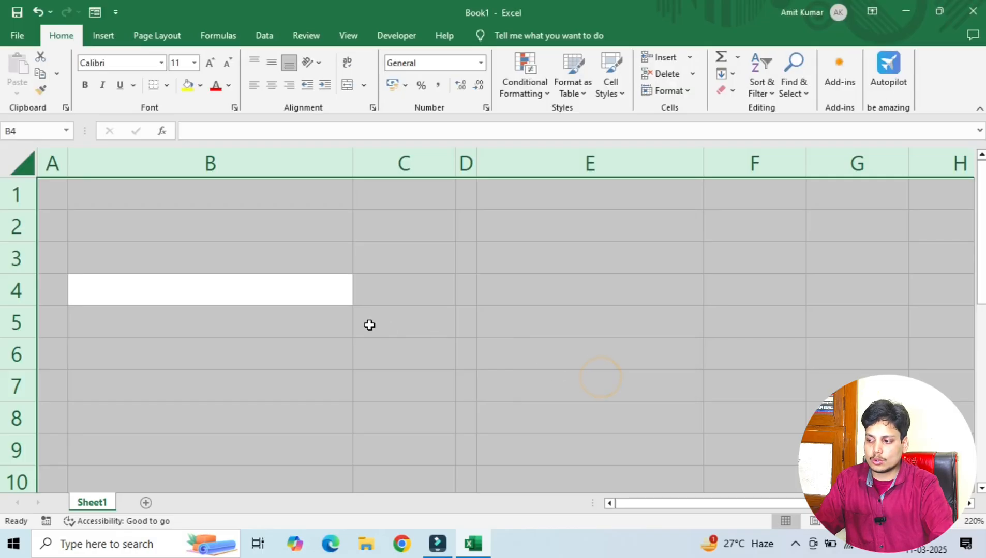
click(130, 221)
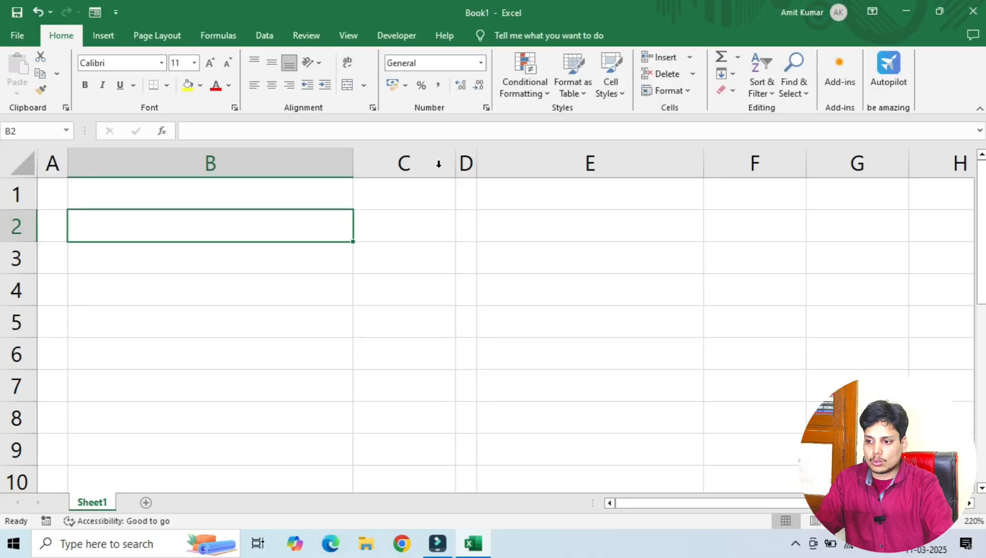
Step: Confirm the standard default column width of 8.43
click(667, 91)
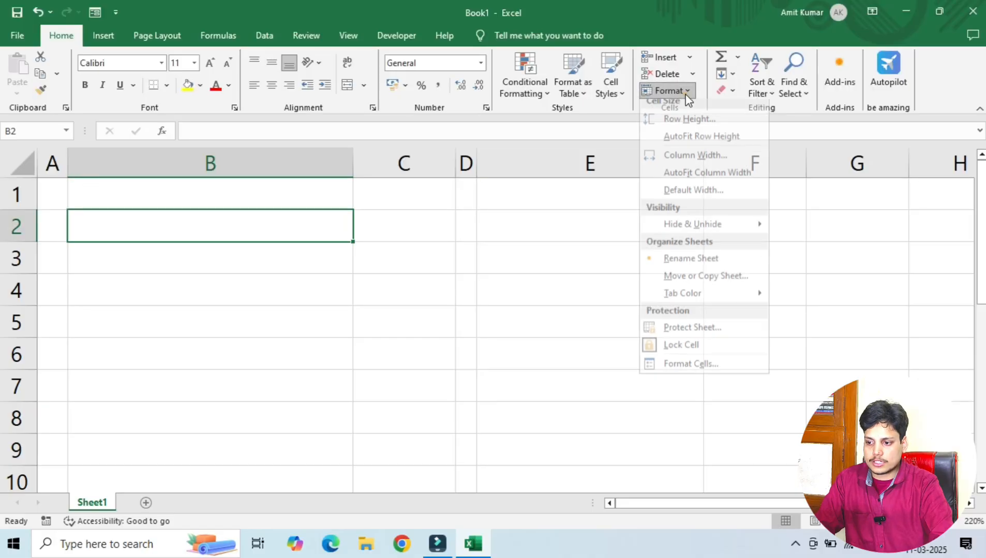
click(695, 201)
click(587, 382)
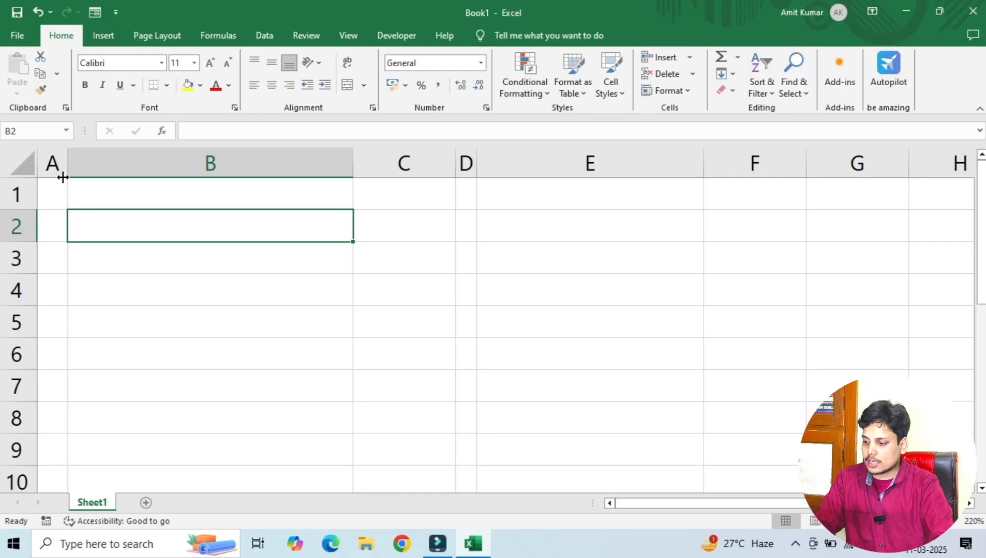
click(73, 205)
Step: Select the whole sheet and set every column's width to 8.43
key(ctrl+a)
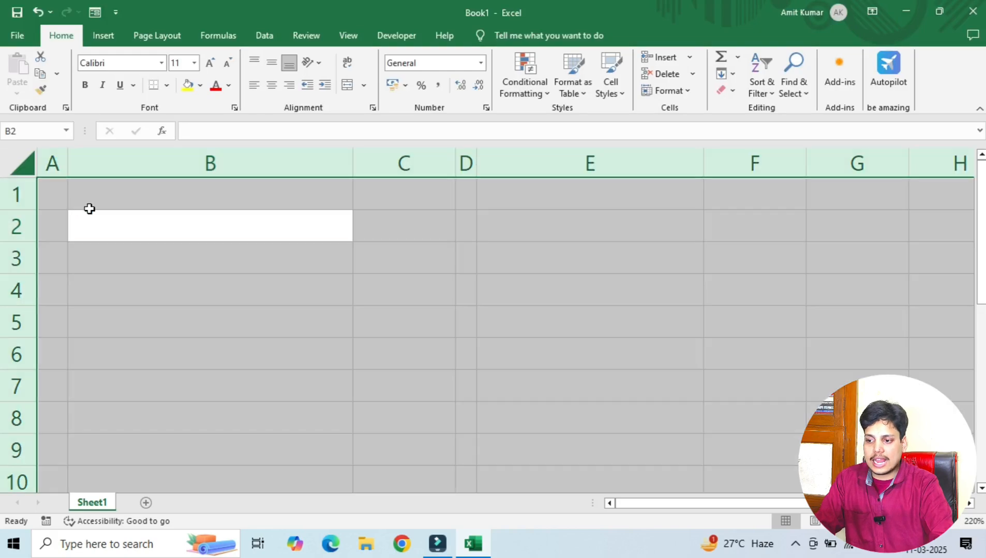
click(680, 96)
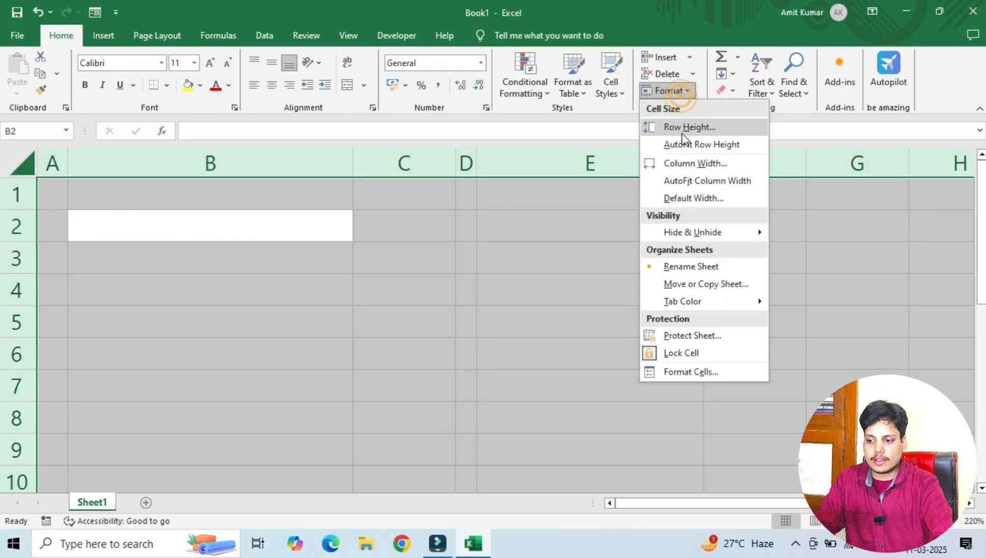
click(694, 162)
text(8.43)
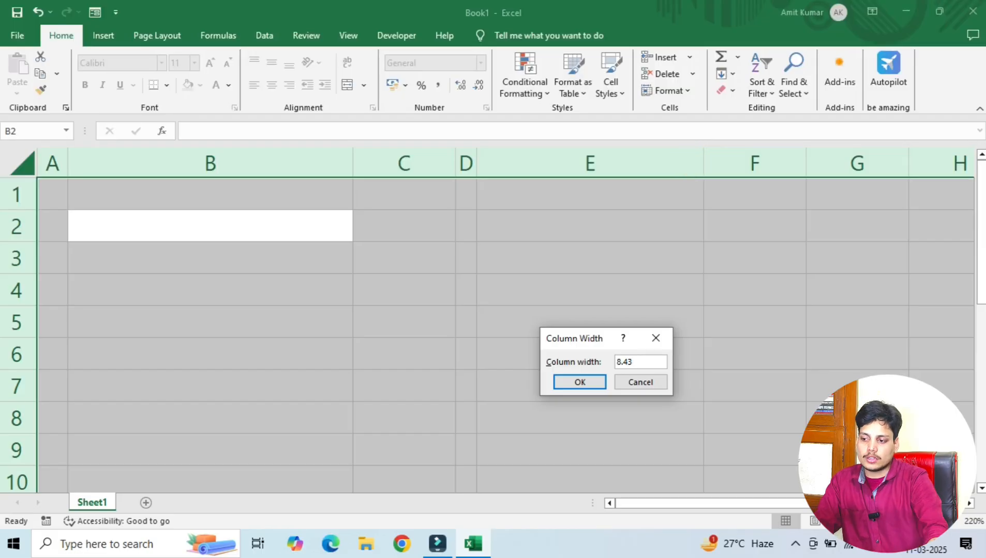
key(Return)
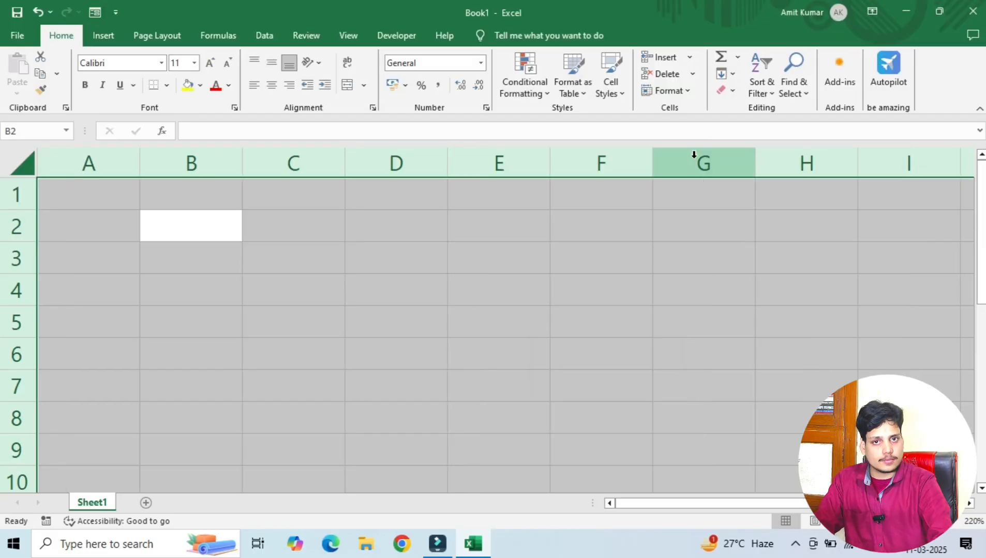
click(282, 277)
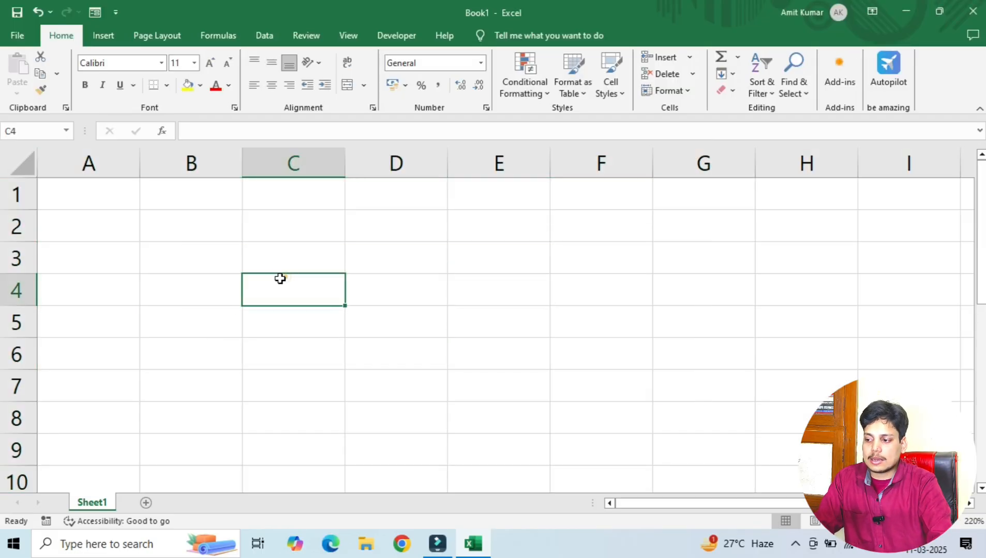
Step: Complete the Roll heading in A1 and enter Name and Address in B1 and C1
click(99, 195)
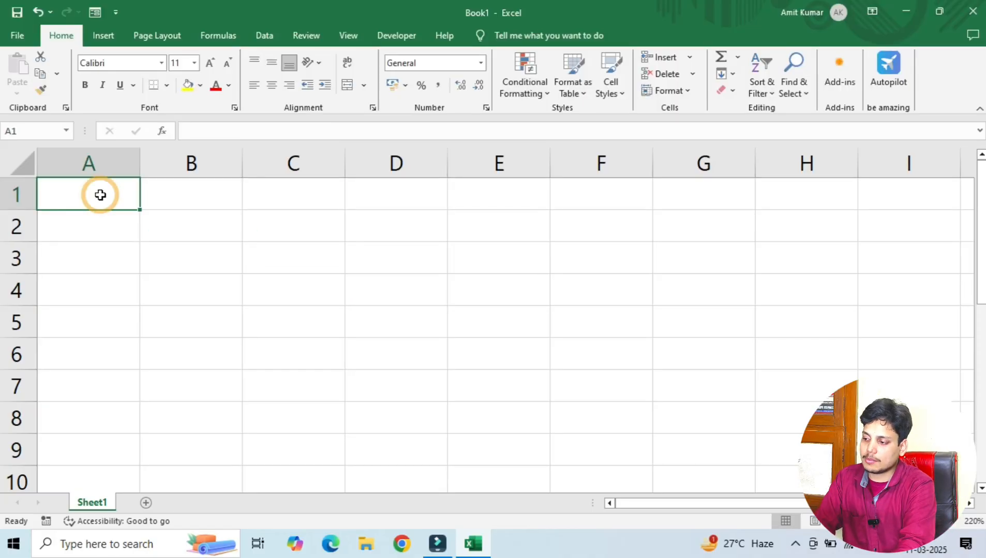
double_click(100, 195)
text(ll)
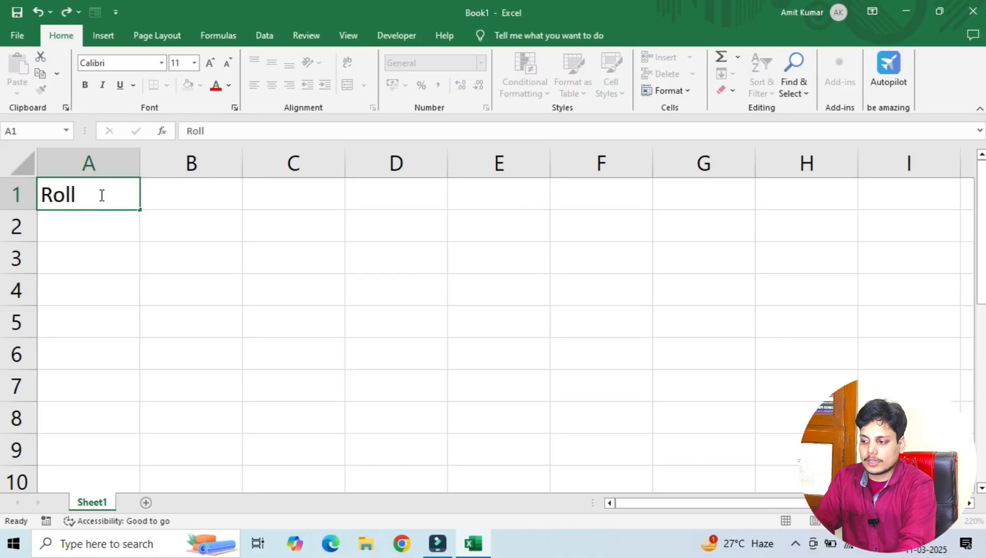
key(Tab)
text(Name)
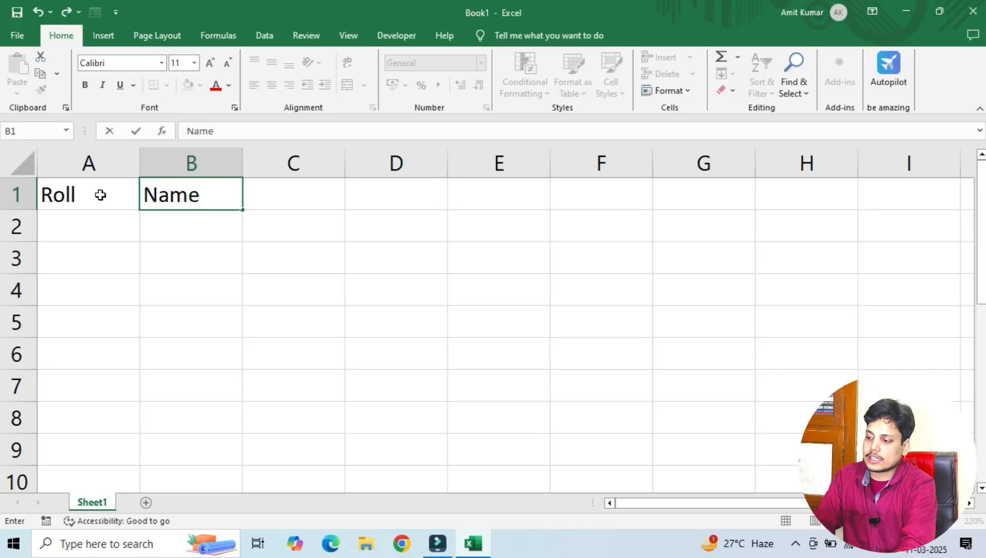
key(Tab)
text(Address)
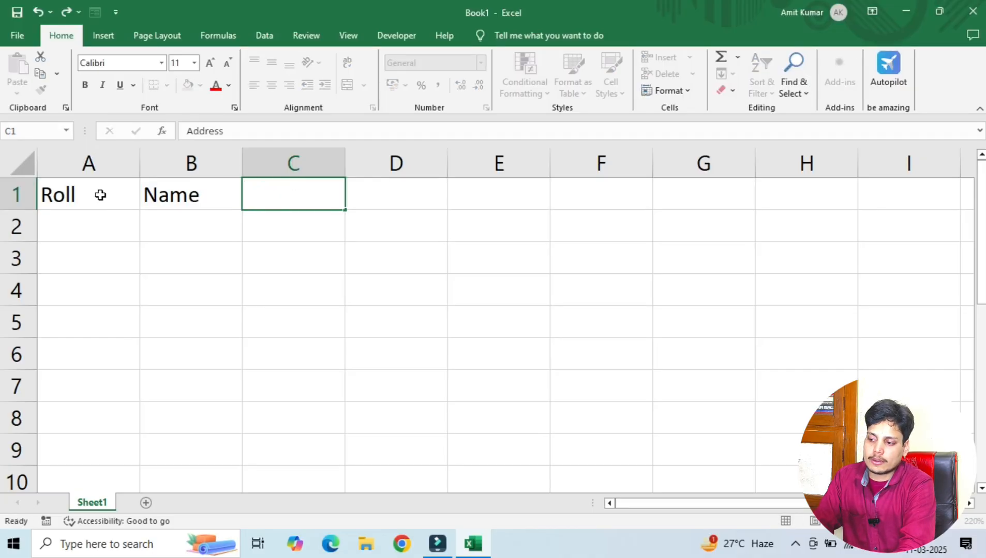
key(Tab)
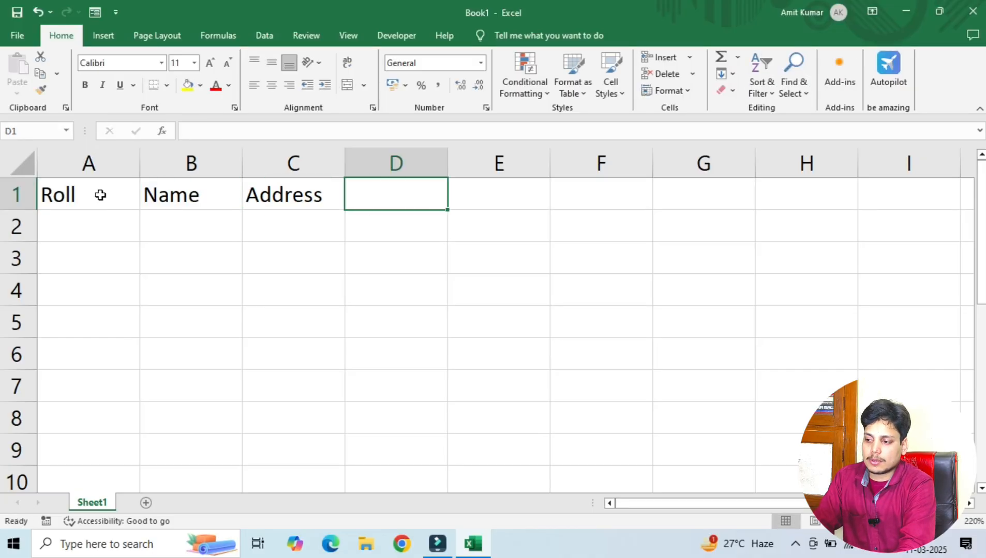
Step: Enter the Phy, Chem and Math headings in D1, E1 and F1
text(PH)
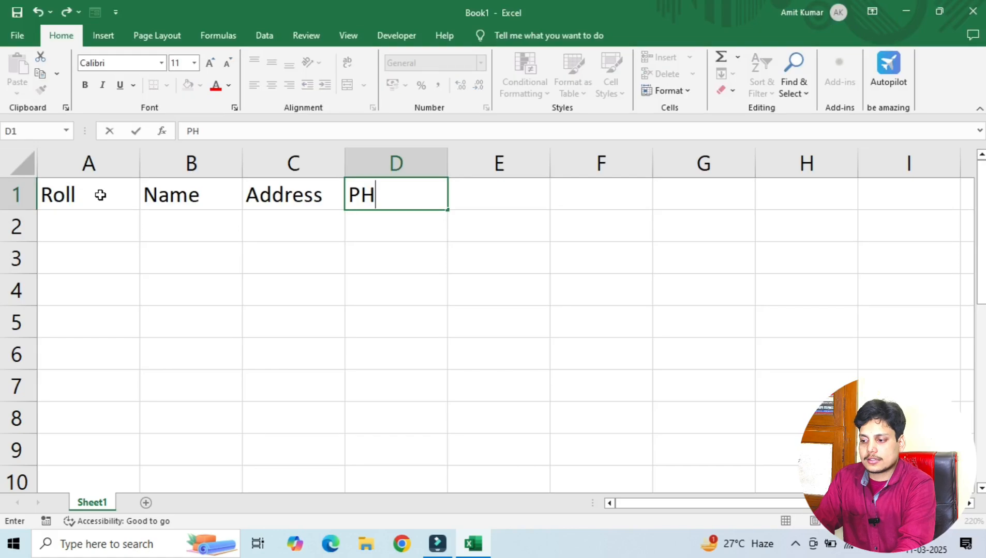
key(BackSpace)
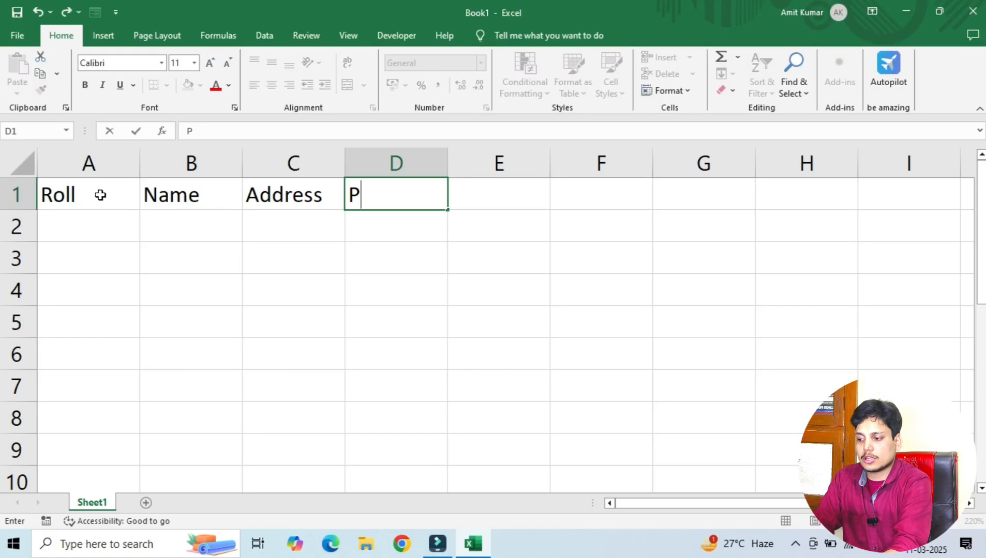
text(hy)
key(Tab)
text(C)
key(BackSpace)
text(hem)
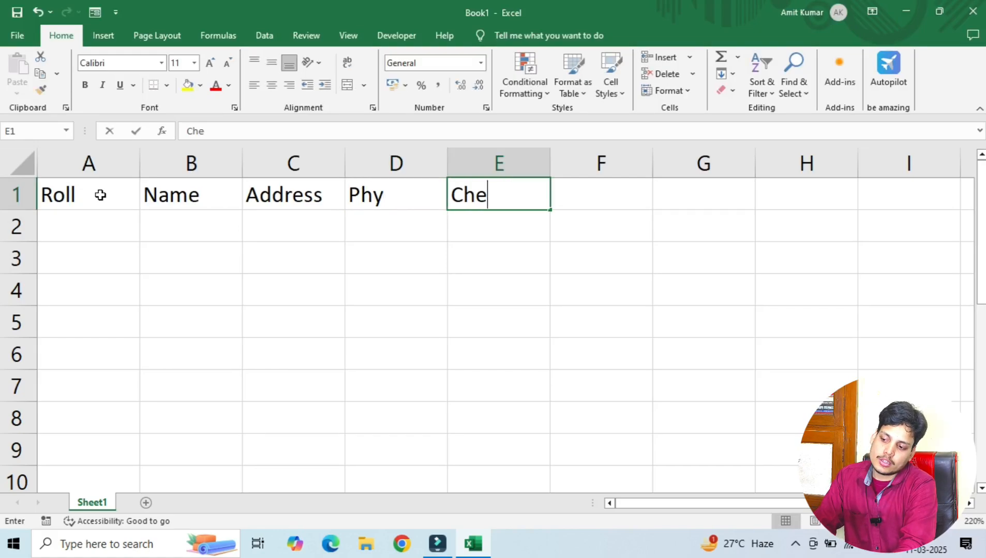
key(Tab)
text(Math)
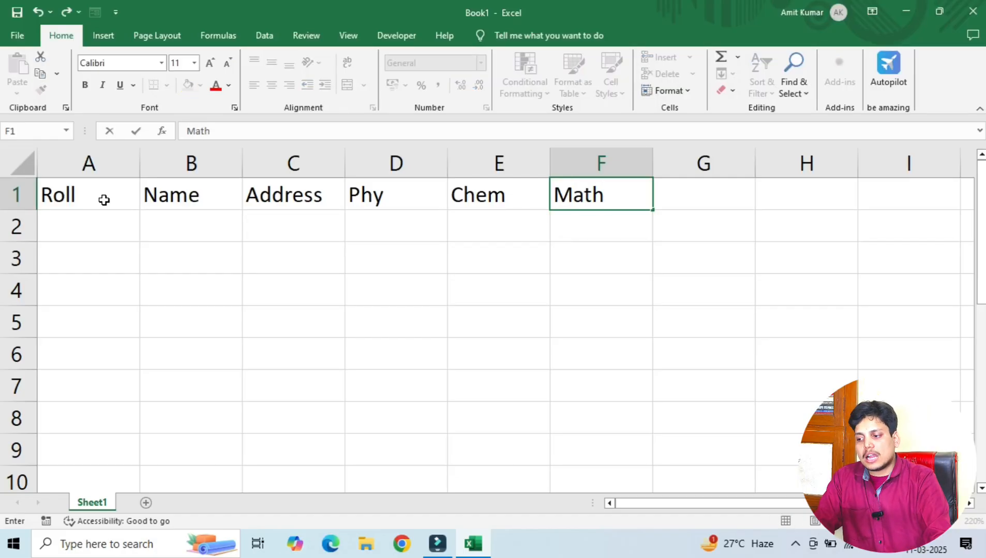
click(174, 245)
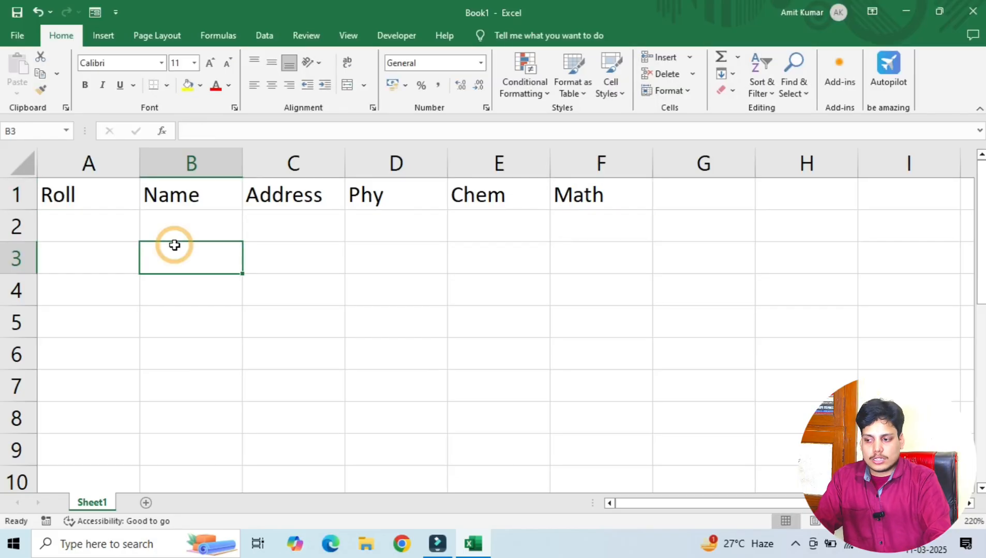
click(183, 158)
click(325, 266)
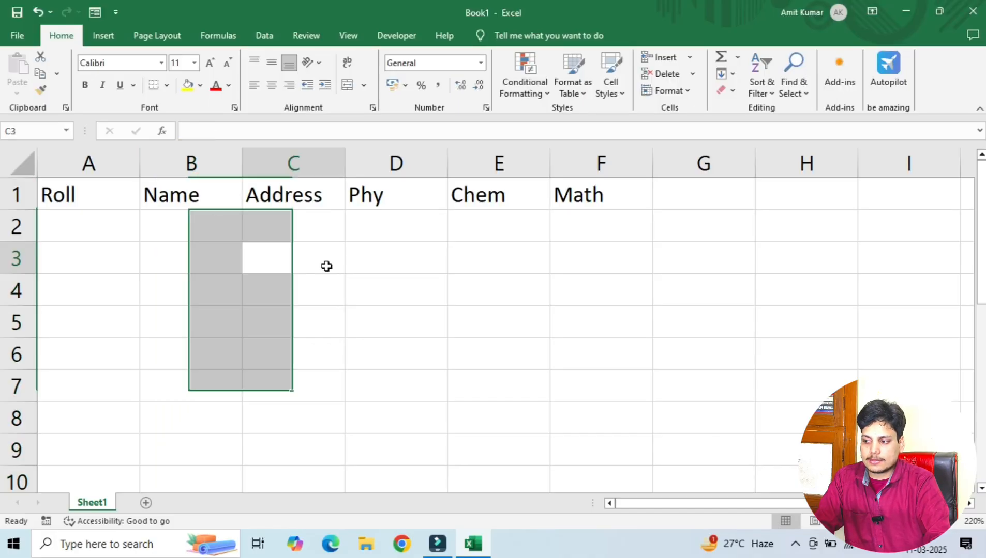
click(176, 164)
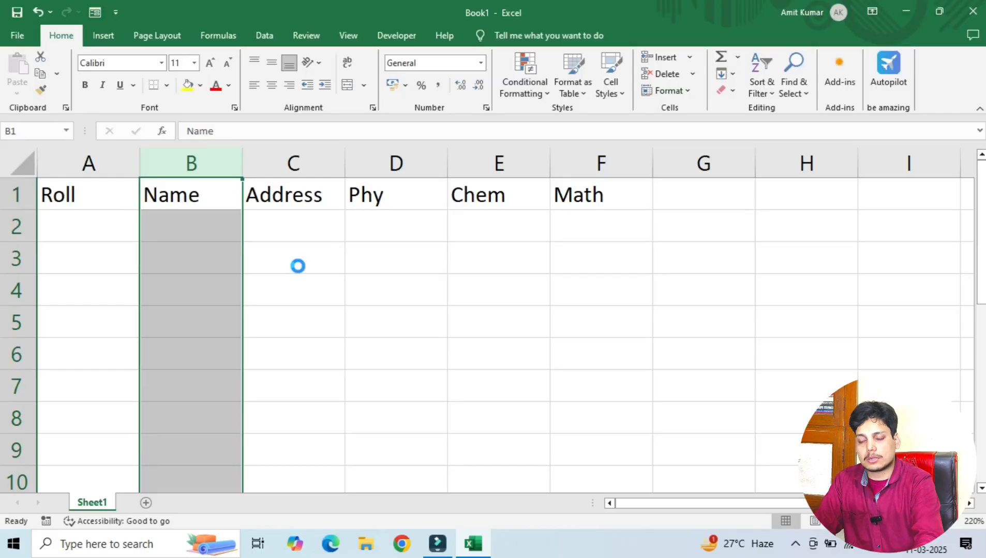
key(ctrl+minus)
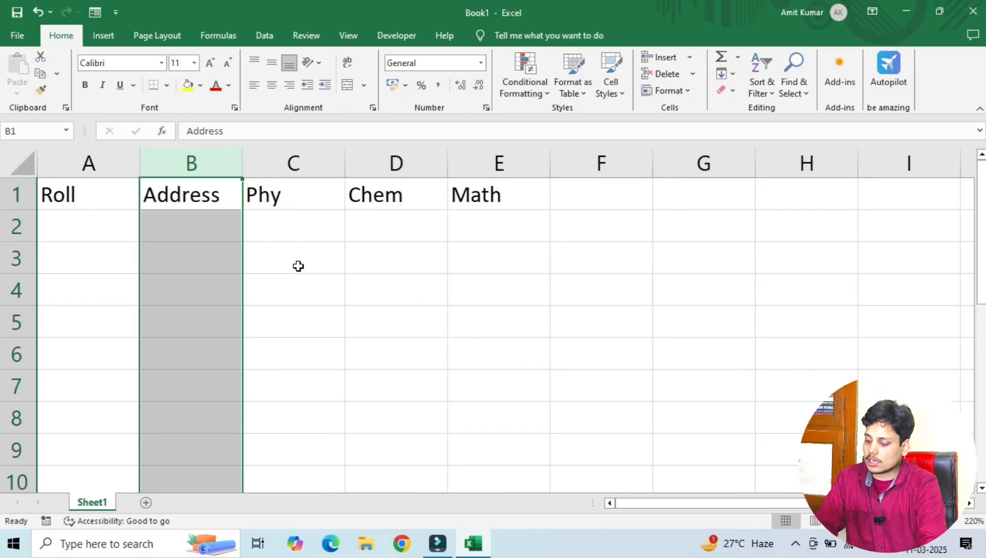
key(ctrl+z)
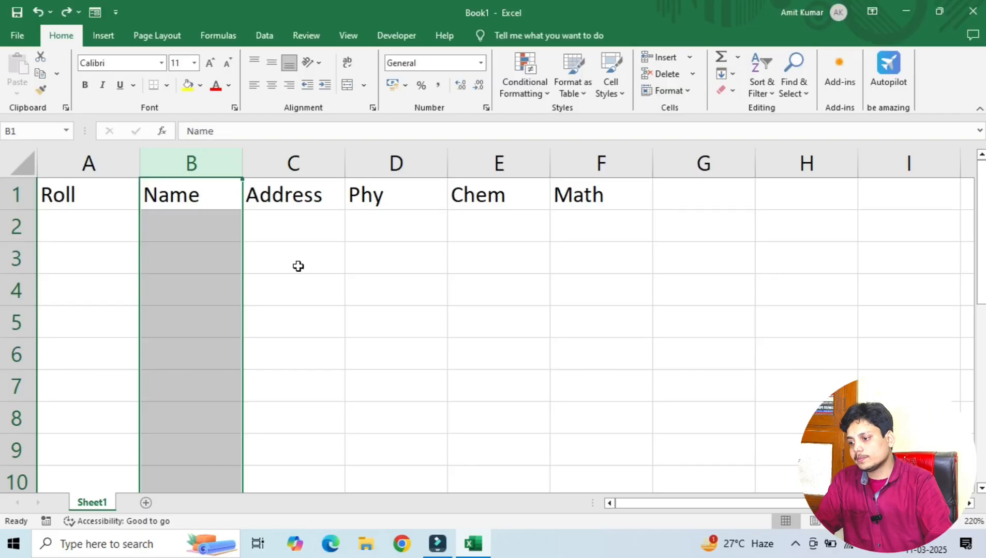
click(298, 266)
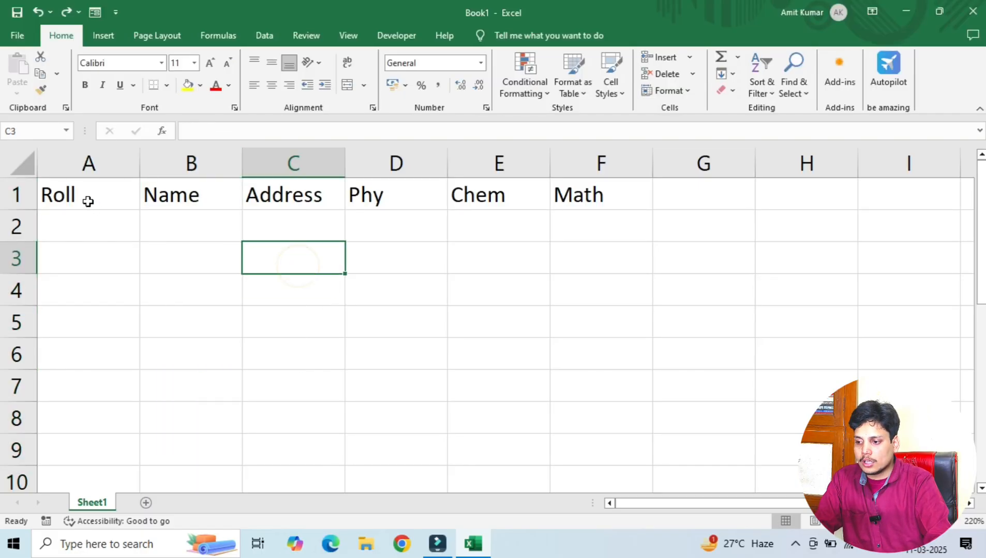
drag(88, 201, 590, 195)
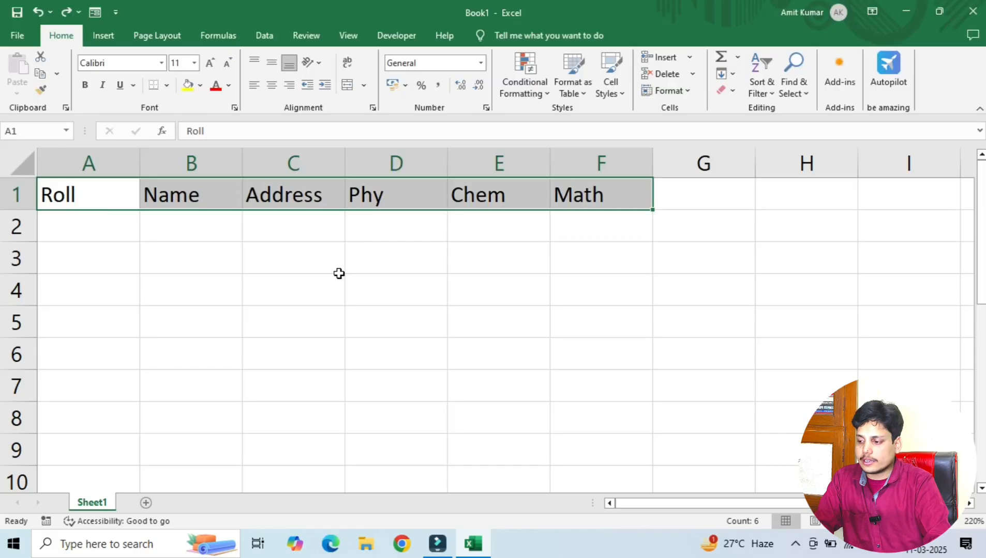
click(95, 247)
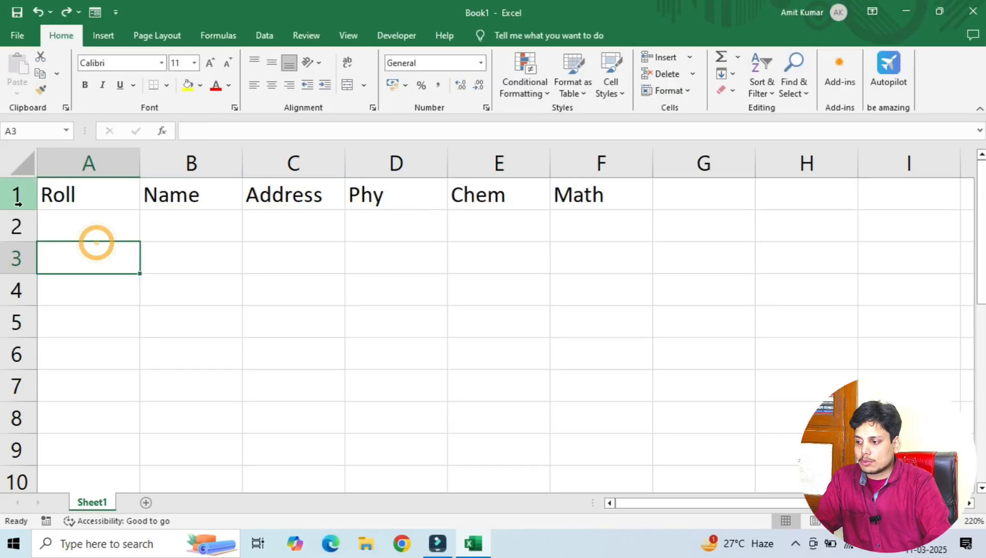
drag(49, 194, 529, 192)
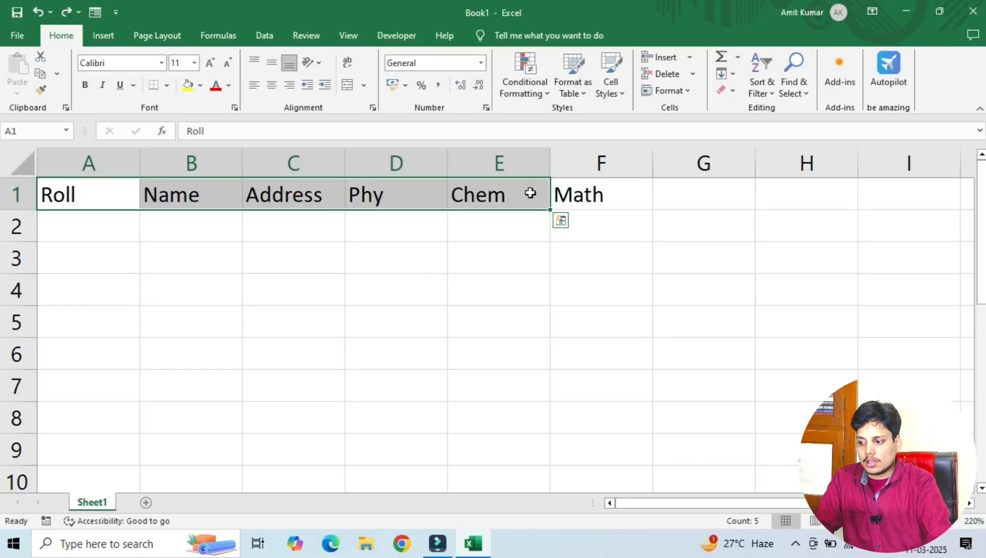
click(318, 273)
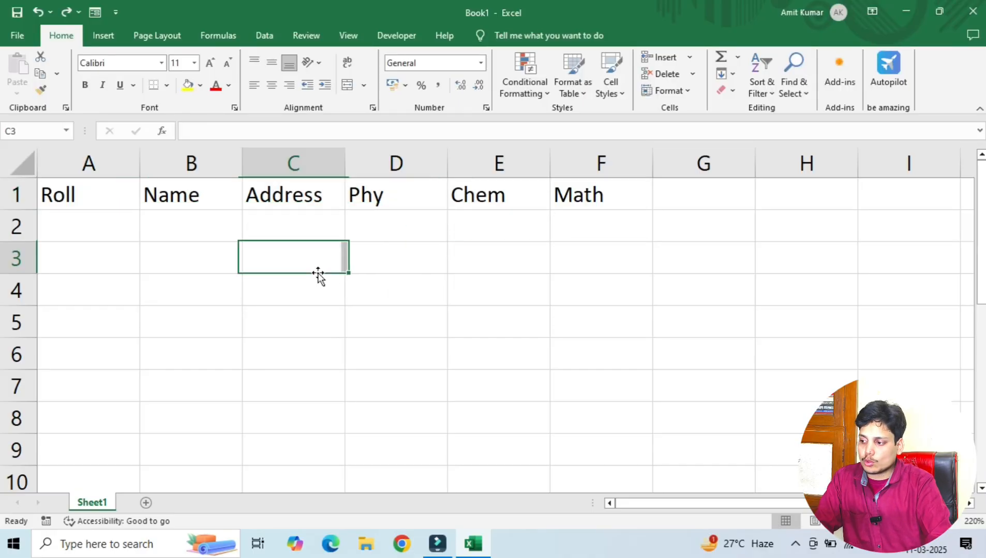
drag(61, 201, 578, 216)
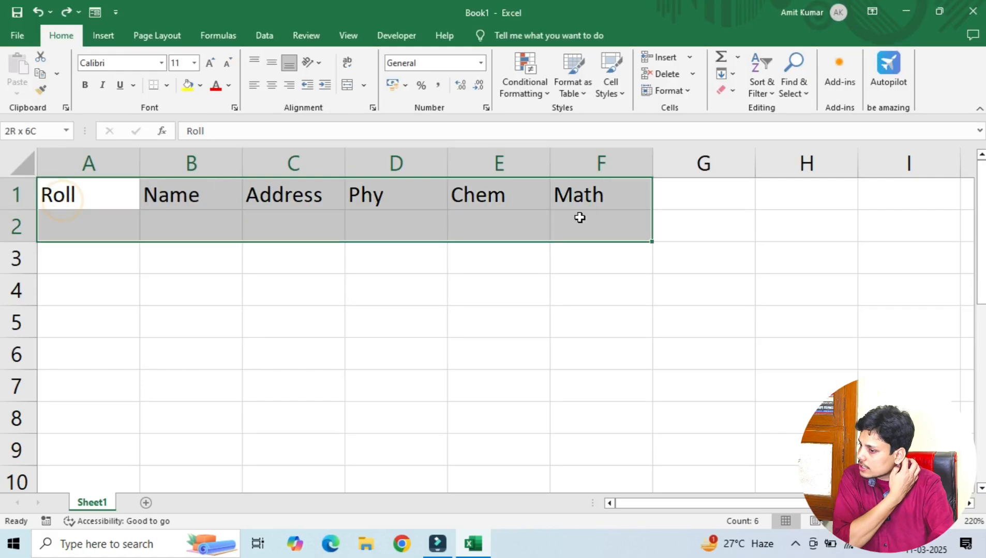
click(195, 290)
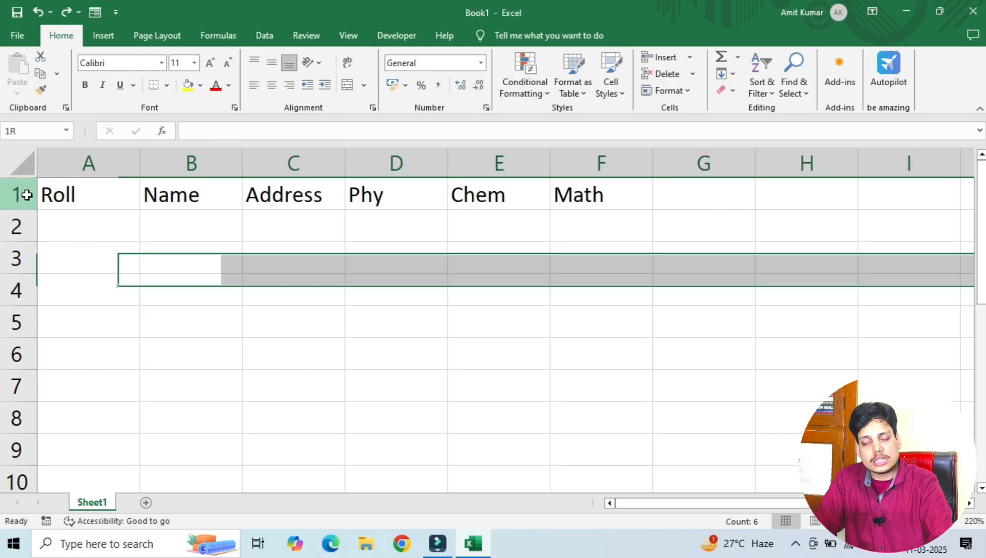
click(21, 194)
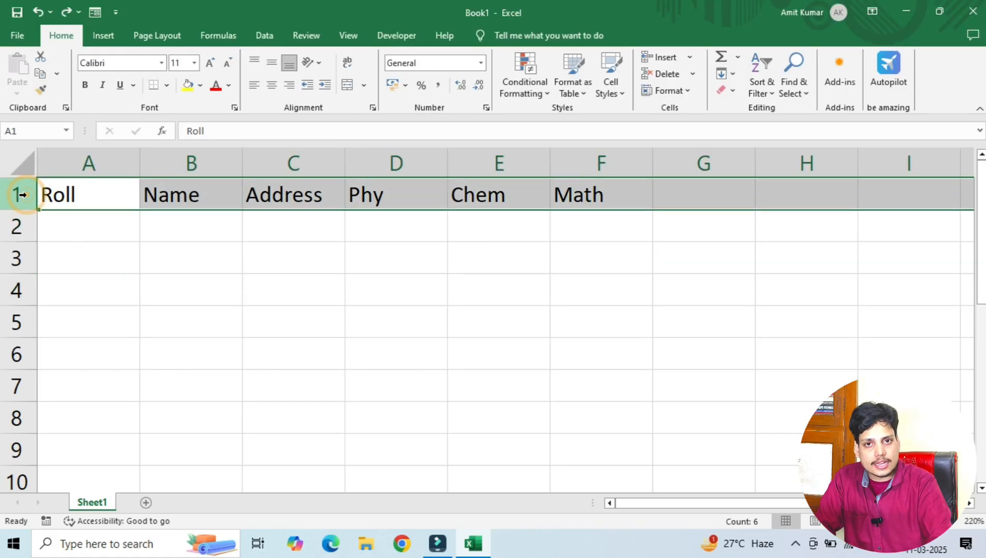
click(134, 286)
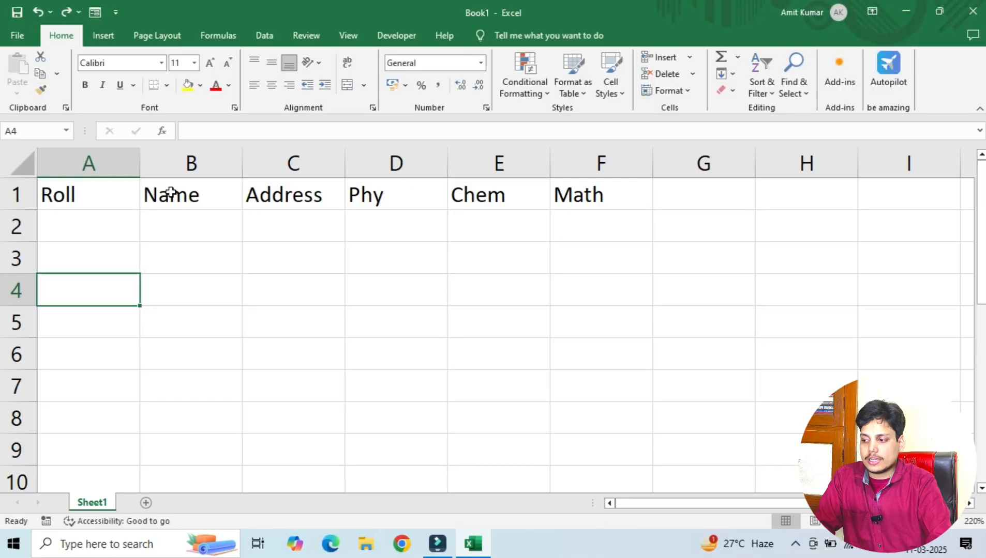
click(95, 195)
click(189, 199)
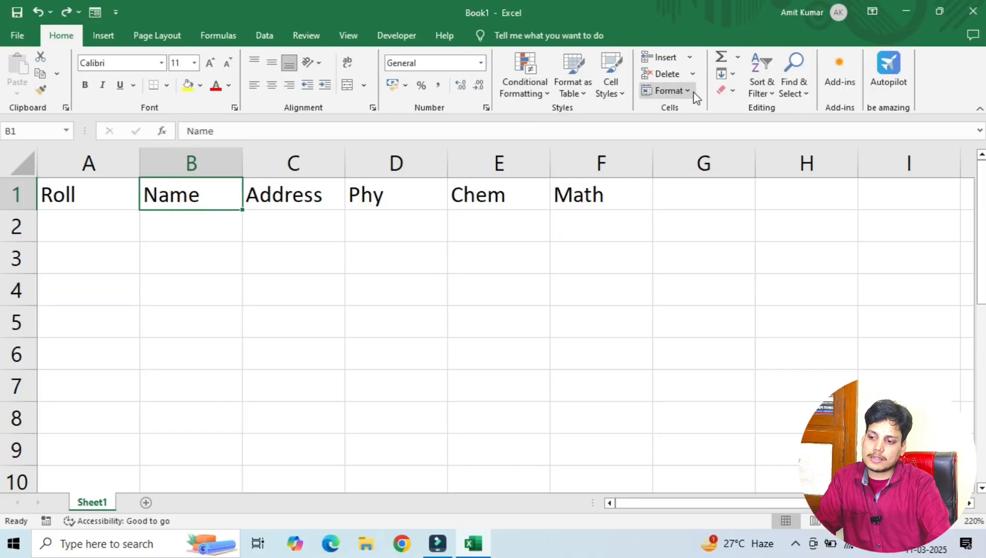
click(666, 58)
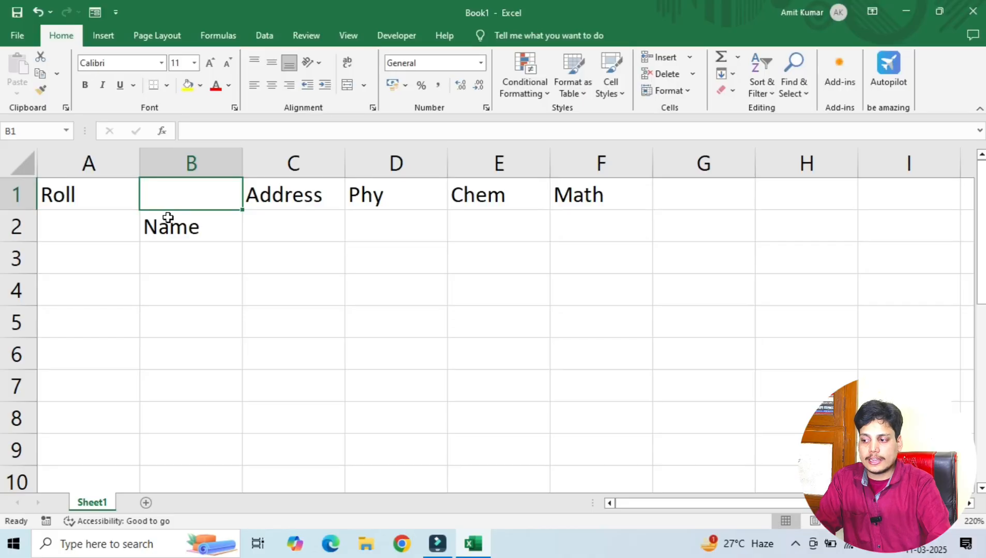
click(169, 230)
drag(61, 199, 605, 202)
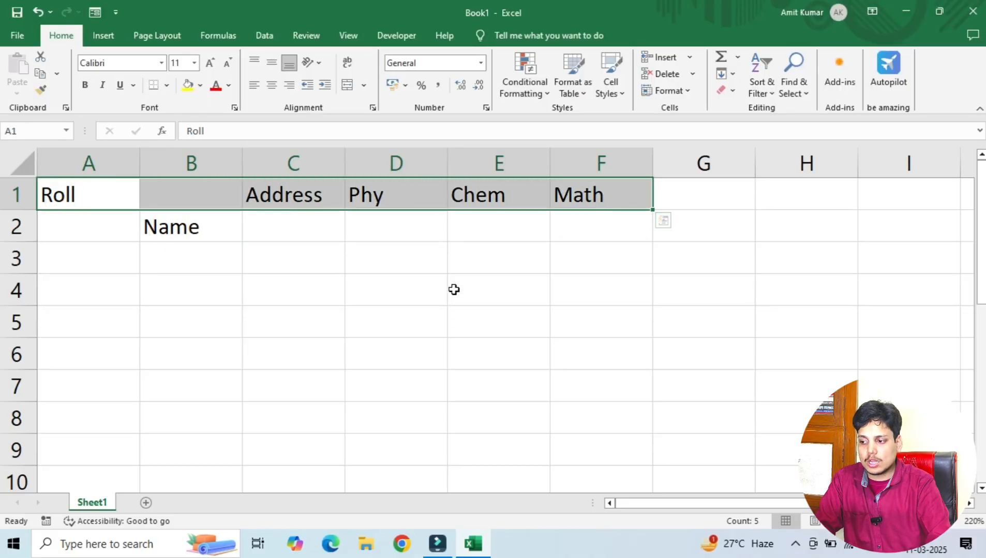
click(420, 299)
click(419, 257)
click(415, 205)
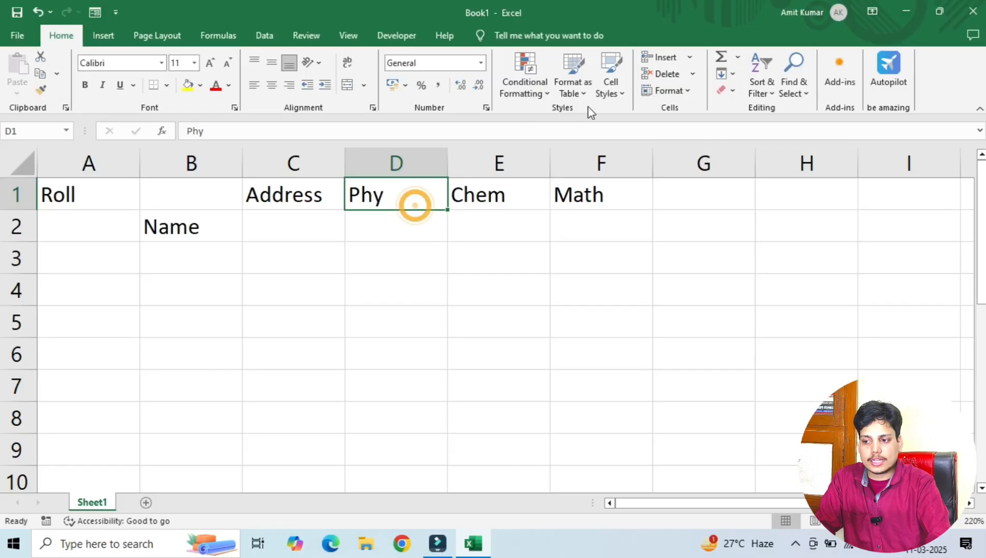
click(667, 57)
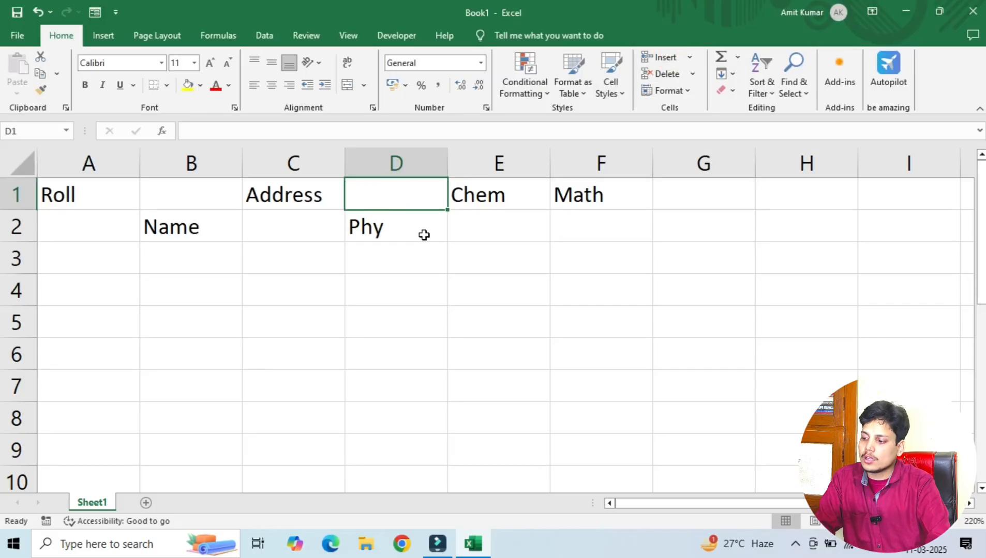
key(ctrl+z)
key(ctrl+z)
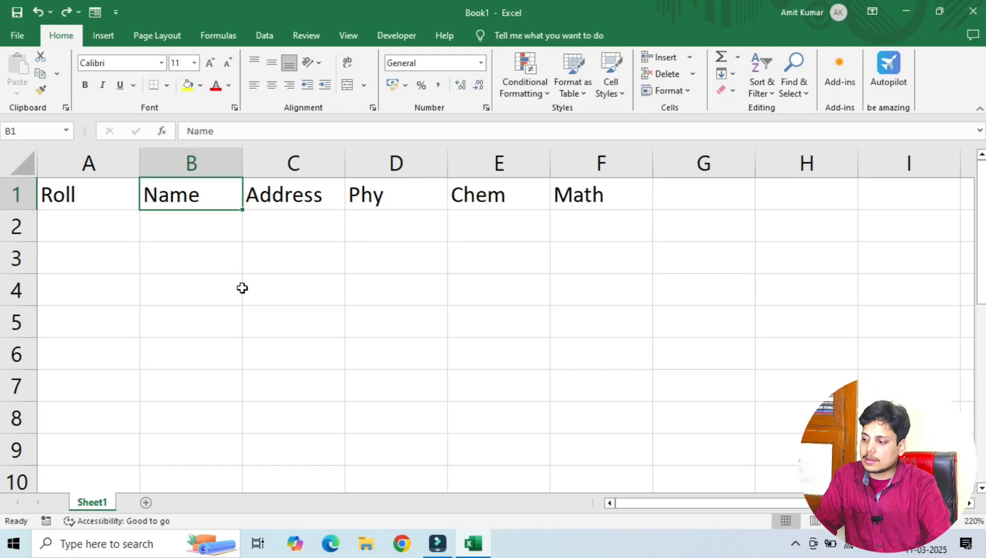
click(16, 194)
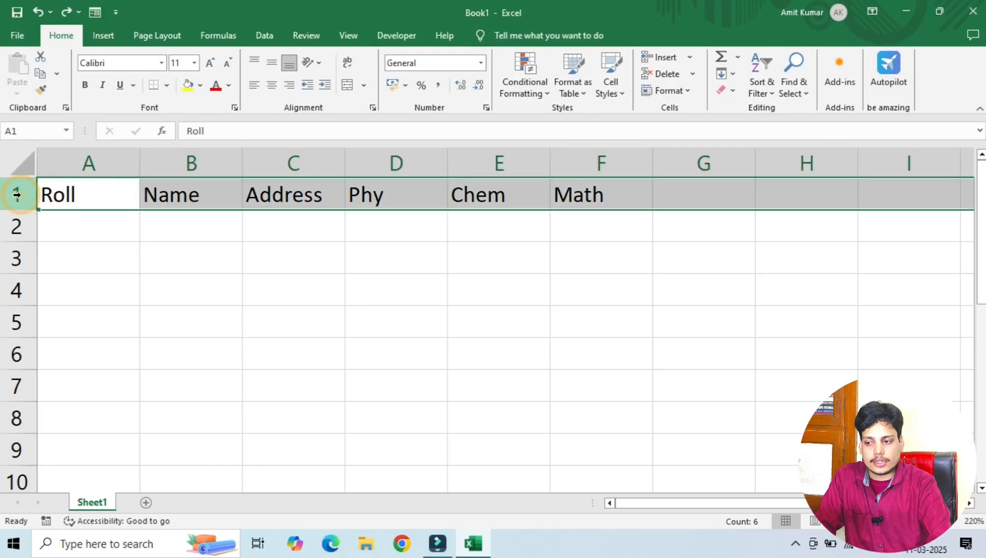
click(662, 60)
click(299, 394)
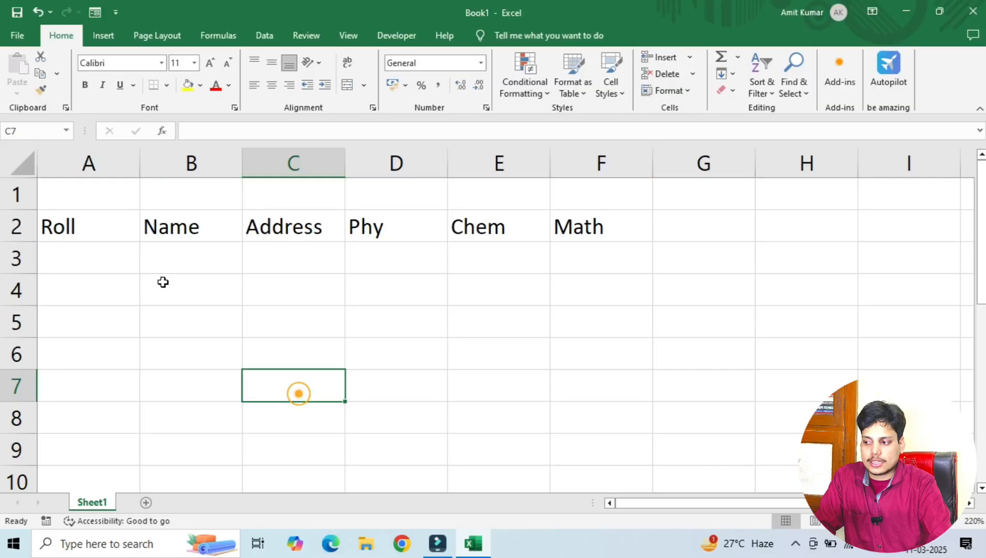
click(19, 193)
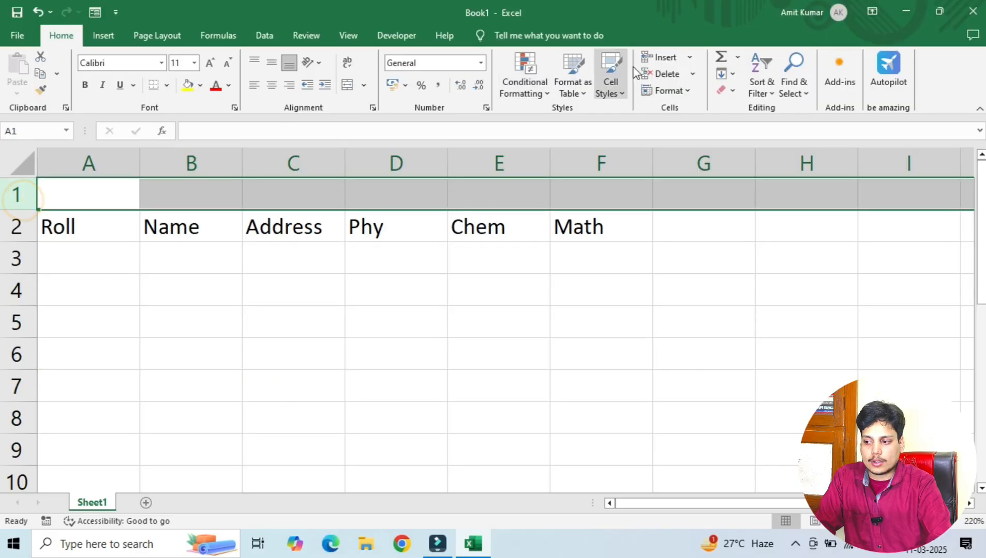
click(661, 58)
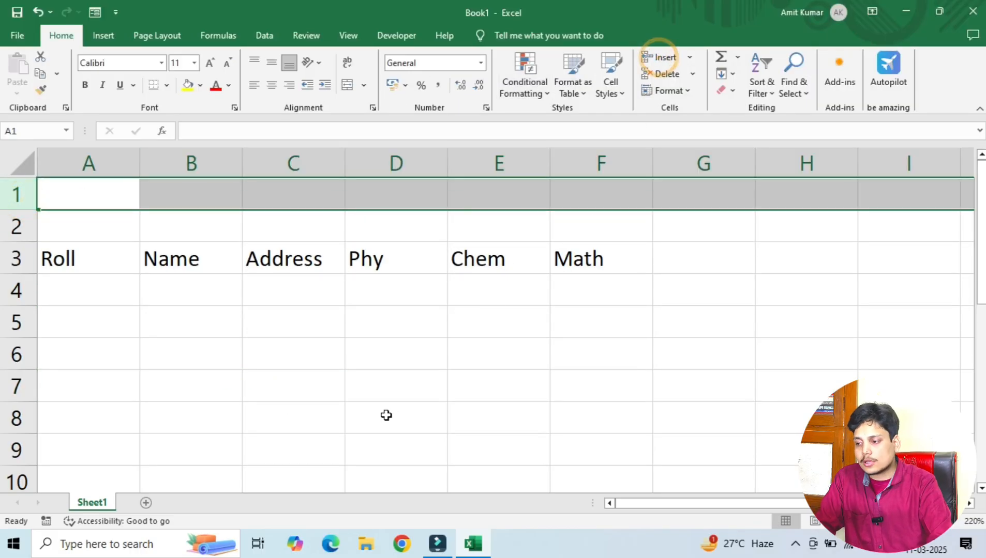
click(206, 381)
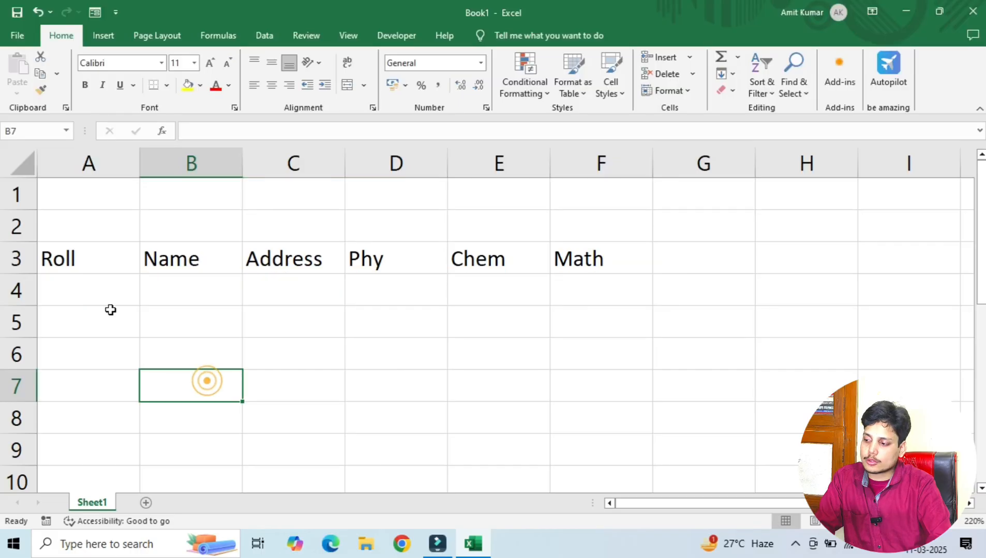
drag(18, 195, 18, 226)
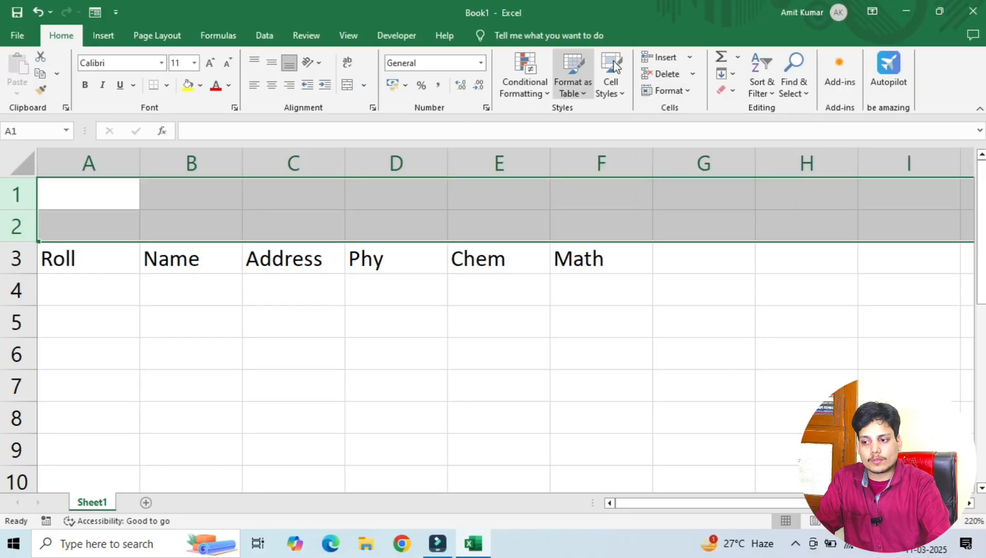
click(670, 58)
click(246, 340)
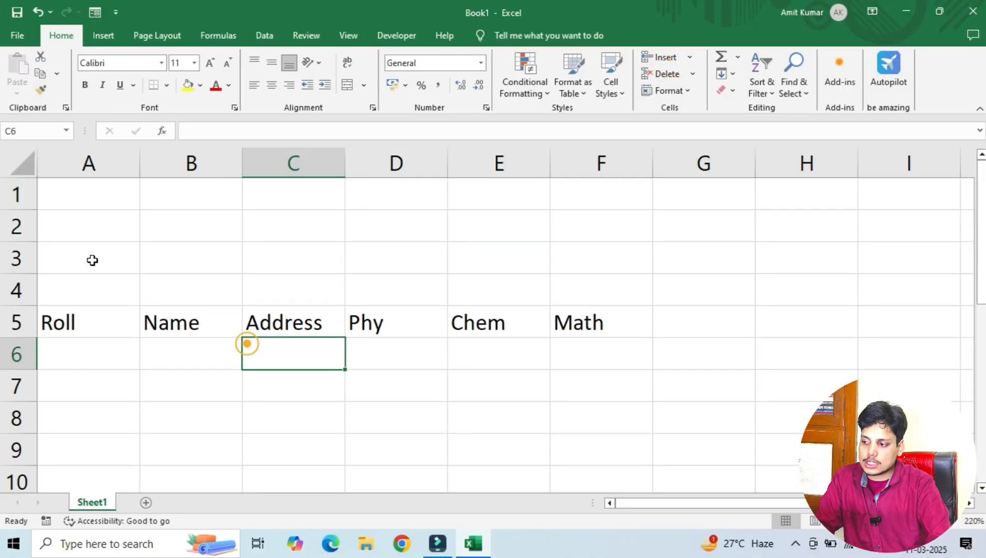
drag(17, 195, 19, 295)
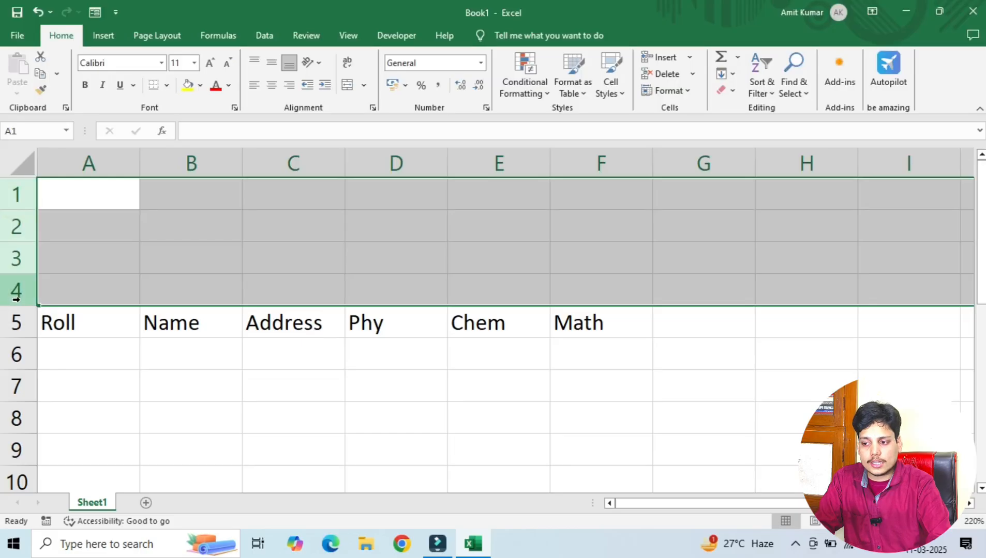
click(662, 58)
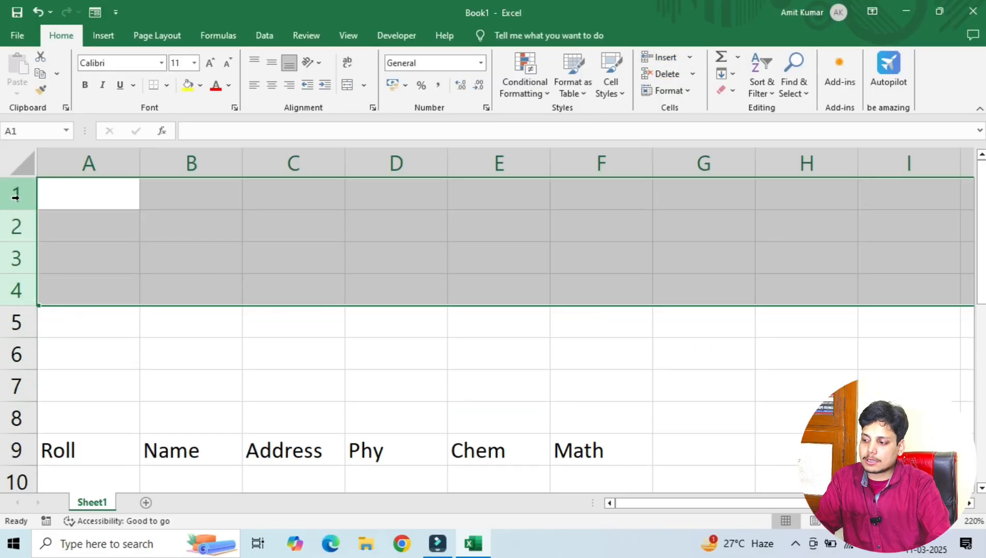
click(166, 343)
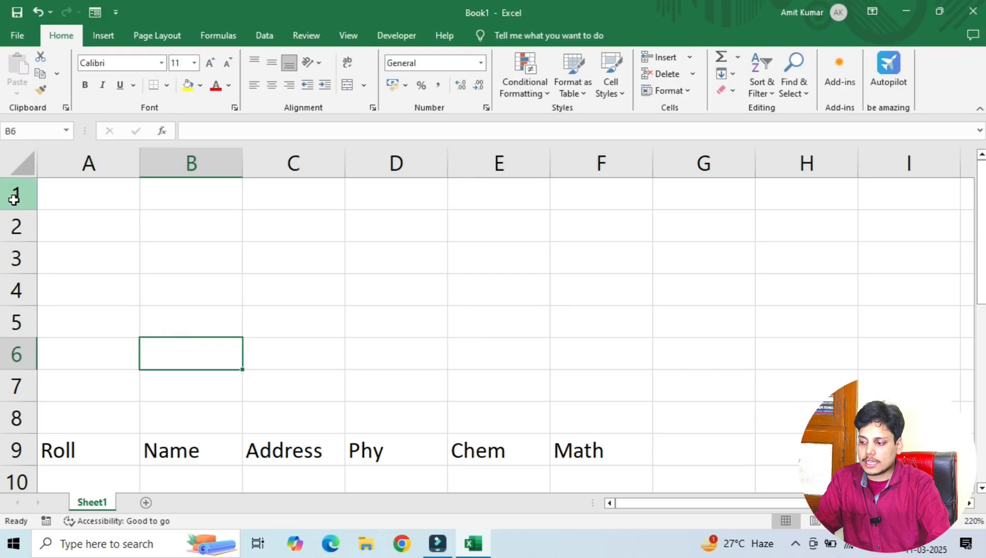
drag(17, 197, 18, 416)
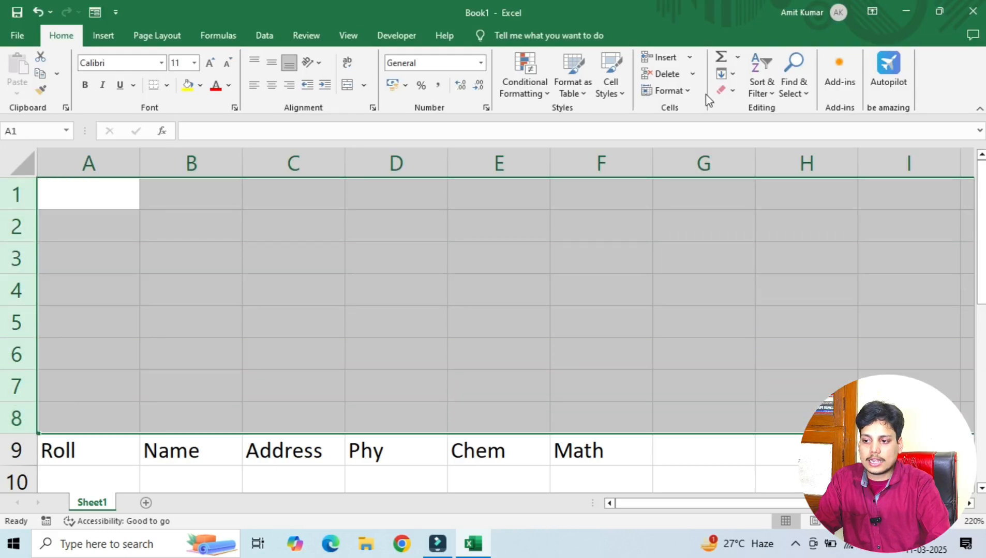
click(663, 75)
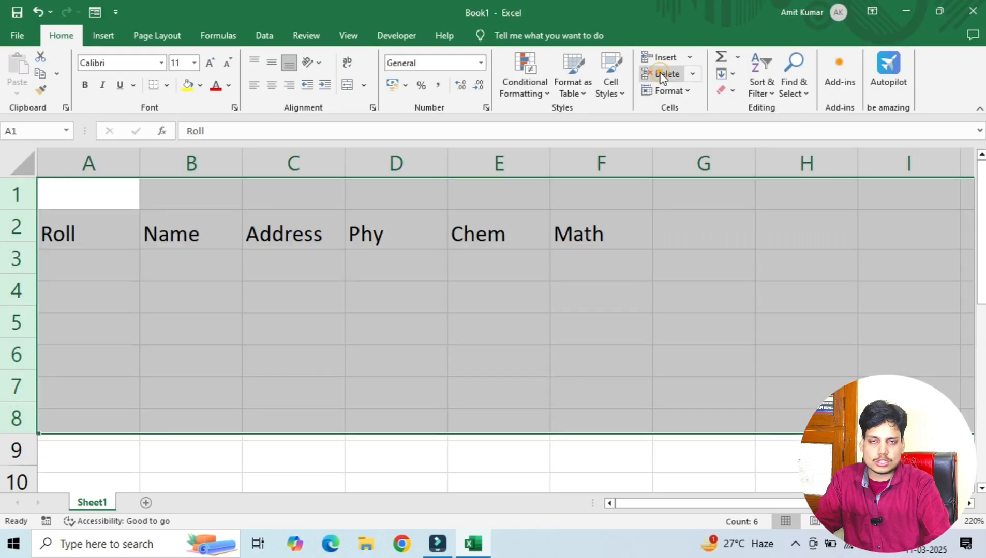
click(334, 271)
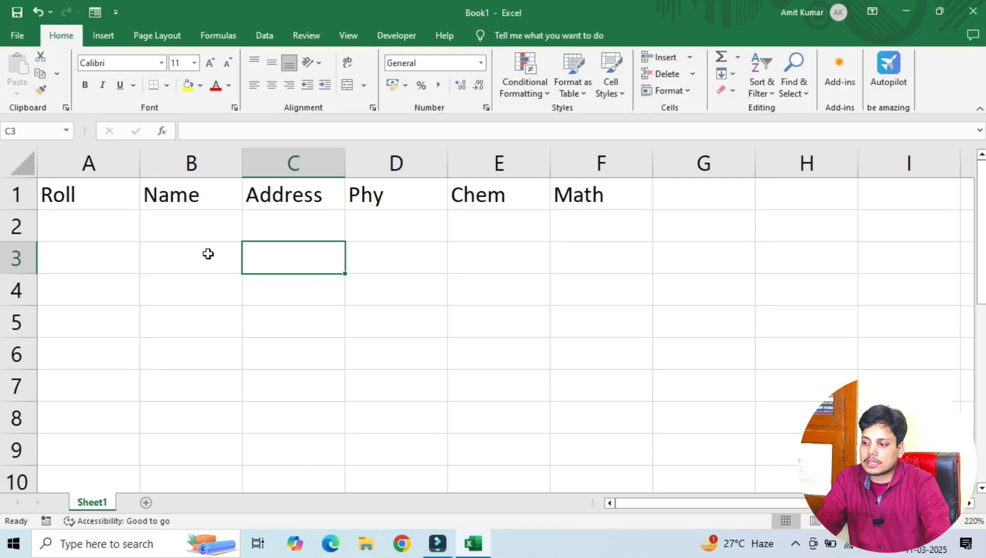
click(120, 279)
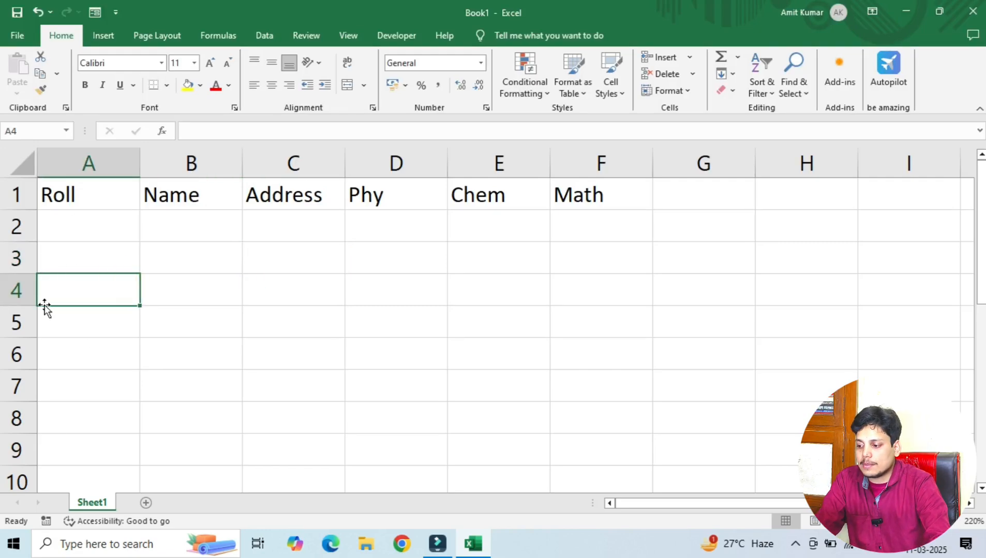
Step: Use the sheet tab's Rename command to change Sheet1 to 'Day-1'
right_click(88, 512)
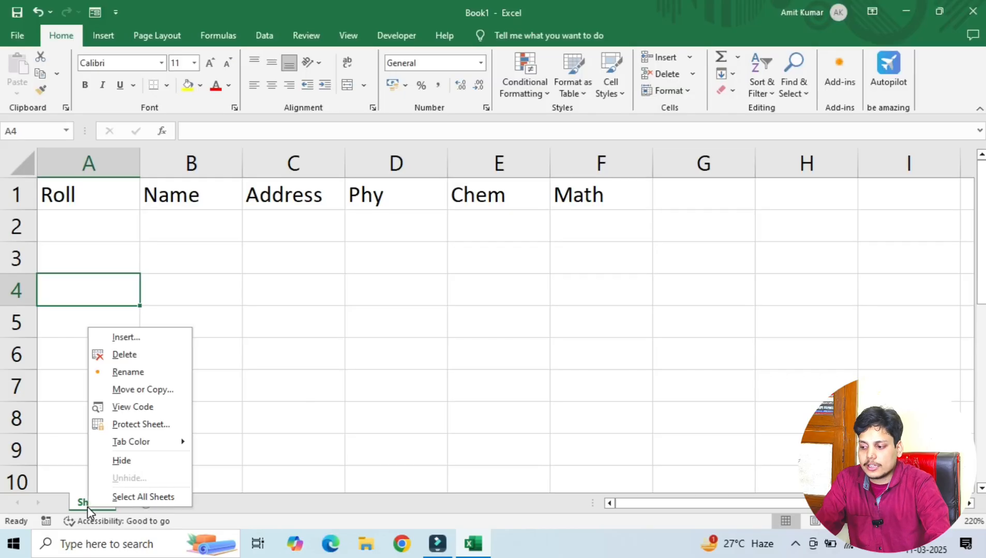
click(133, 373)
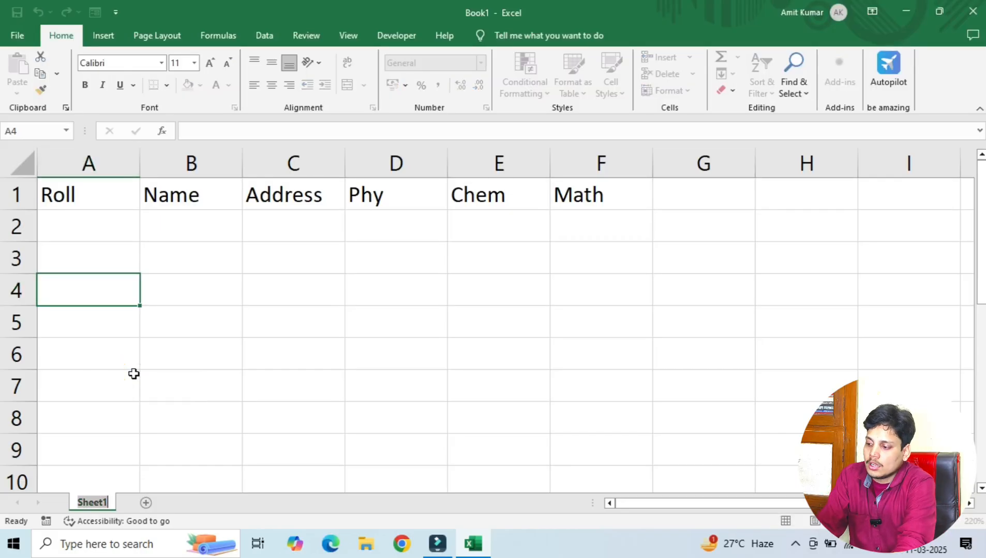
text(Day)
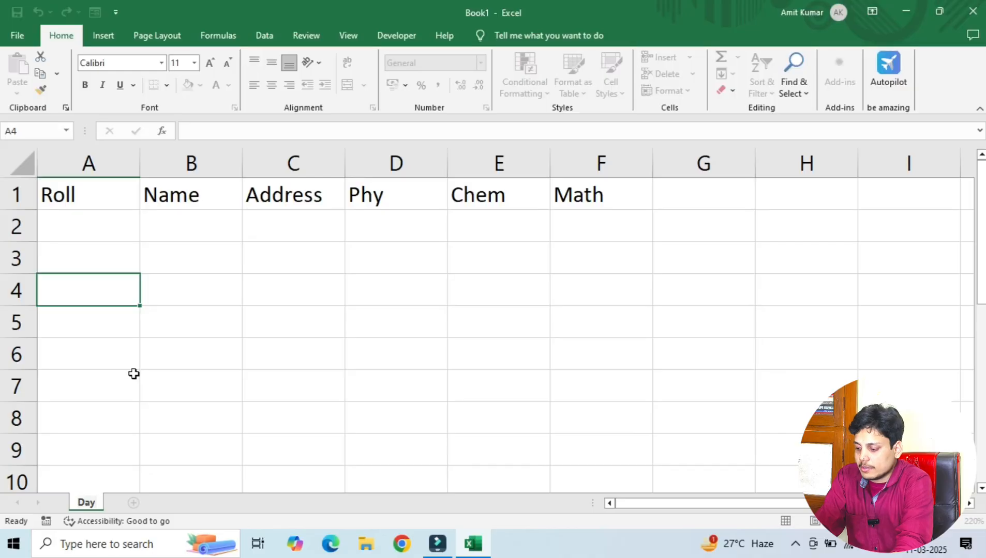
text(-1)
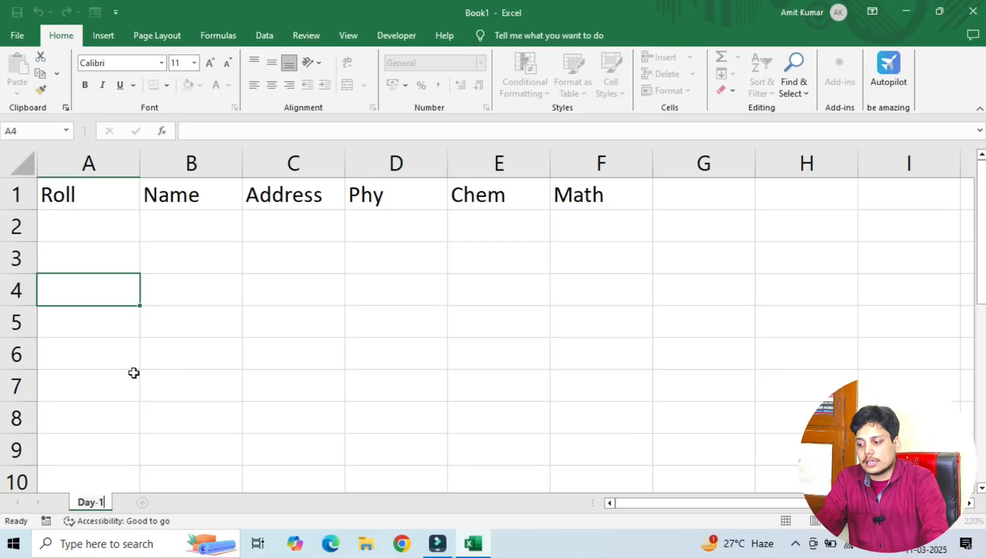
click(243, 345)
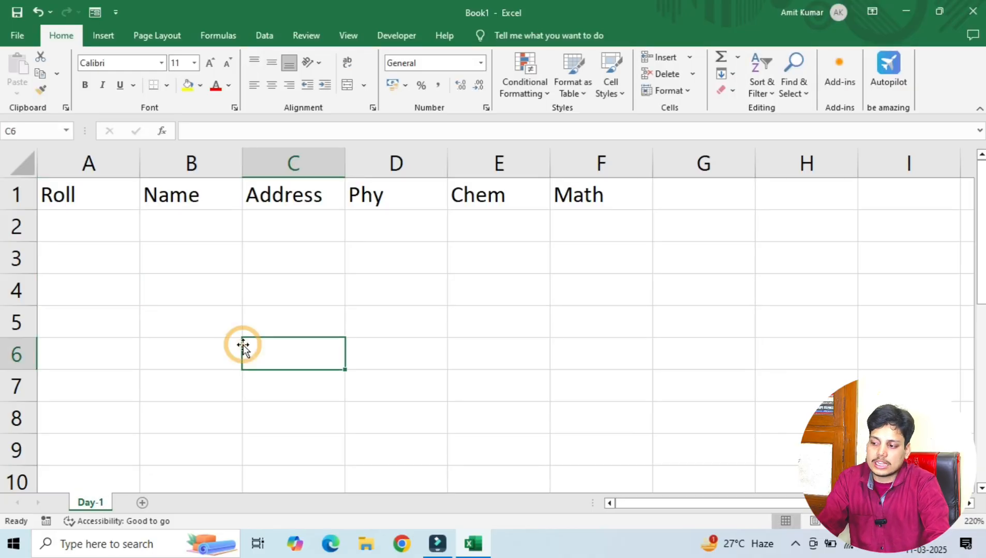
Step: Widen the Name column B and the Address column C
scroll(222, 313, down, 4)
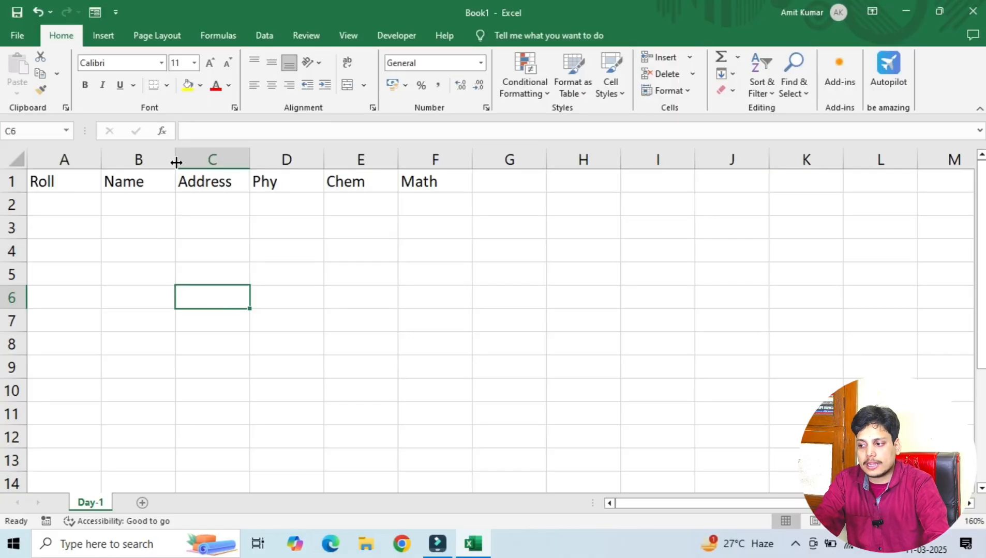
drag(176, 162, 253, 160)
drag(102, 159, 65, 165)
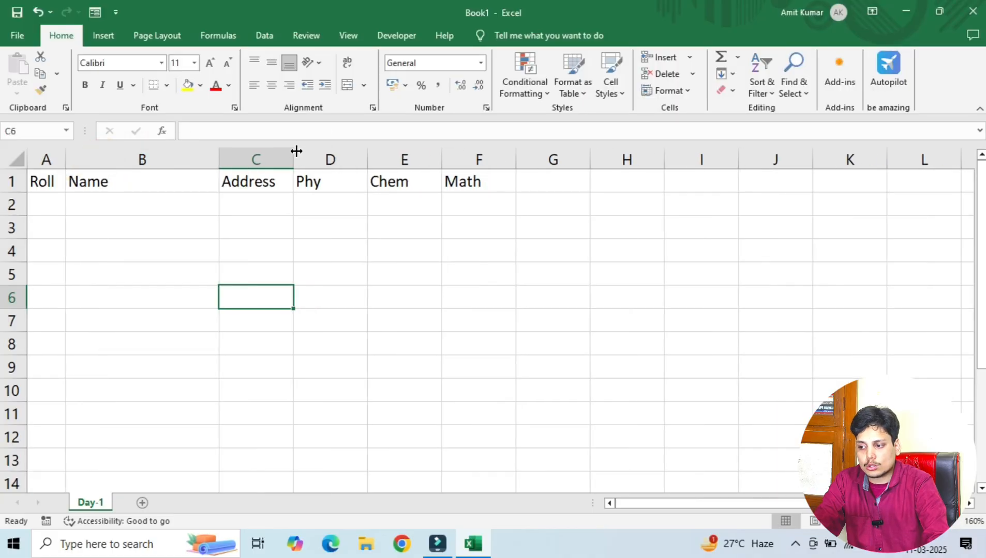
drag(296, 151, 574, 163)
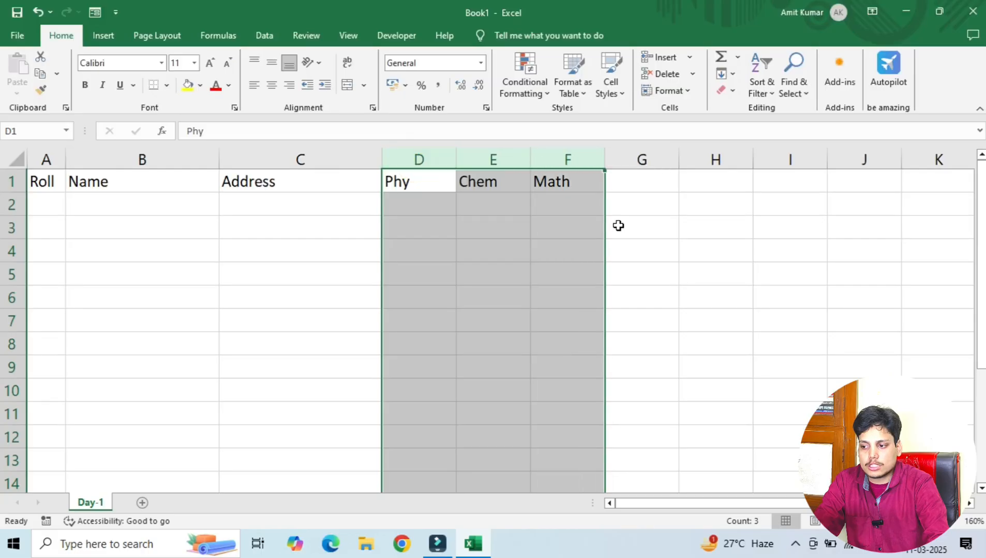
Step: Widen Address further and resize the Phy, Chem and Math columns together
click(685, 254)
mouse_move(417, 155)
mouse_down()
mouse_move(589, 156)
mouse_move(576, 157)
mouse_up()
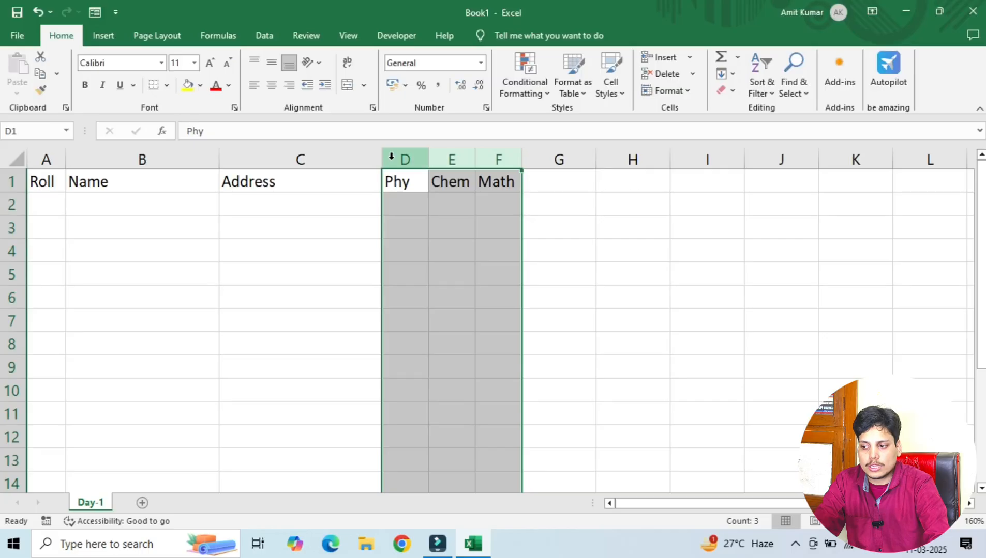
drag(383, 157, 429, 160)
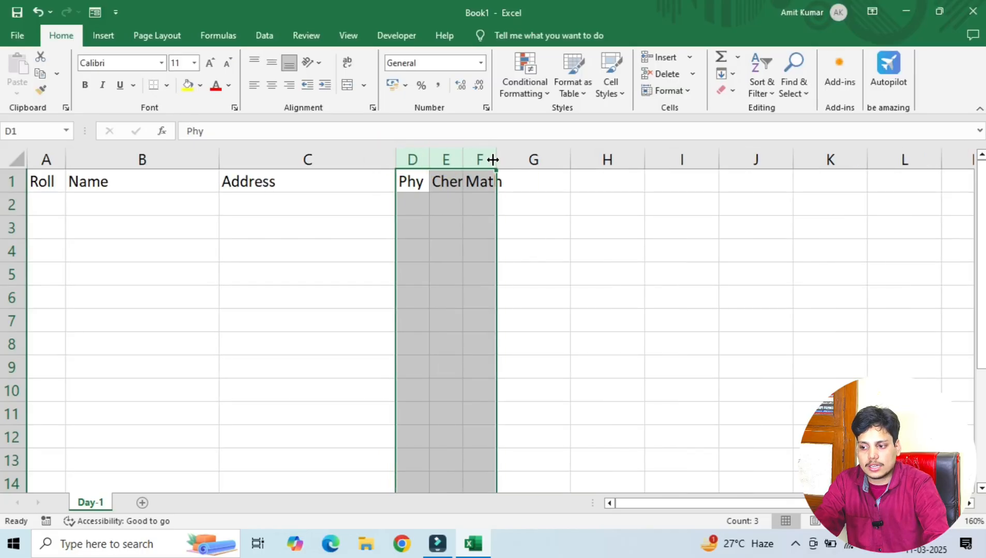
drag(496, 158, 524, 158)
Step: Make header row 1 taller
click(463, 278)
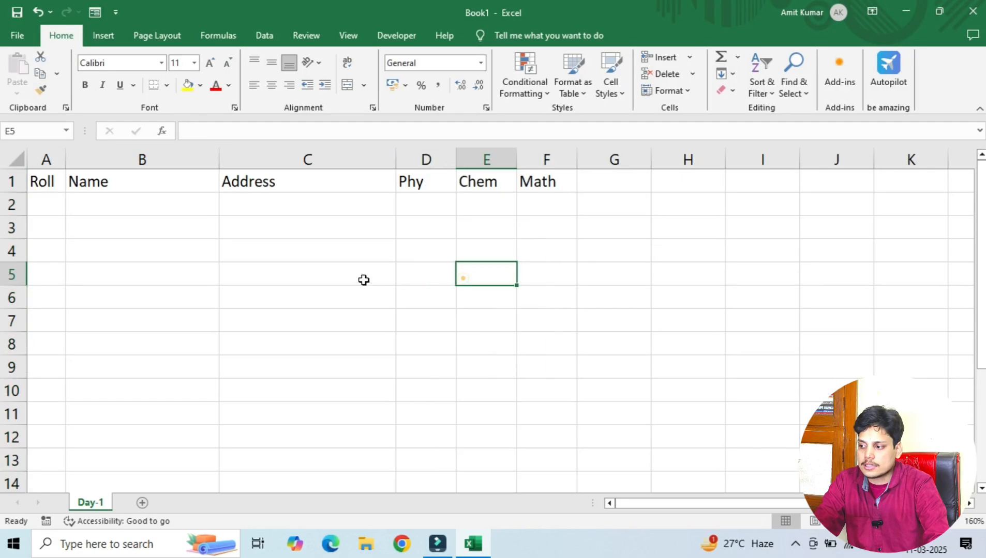
click(13, 181)
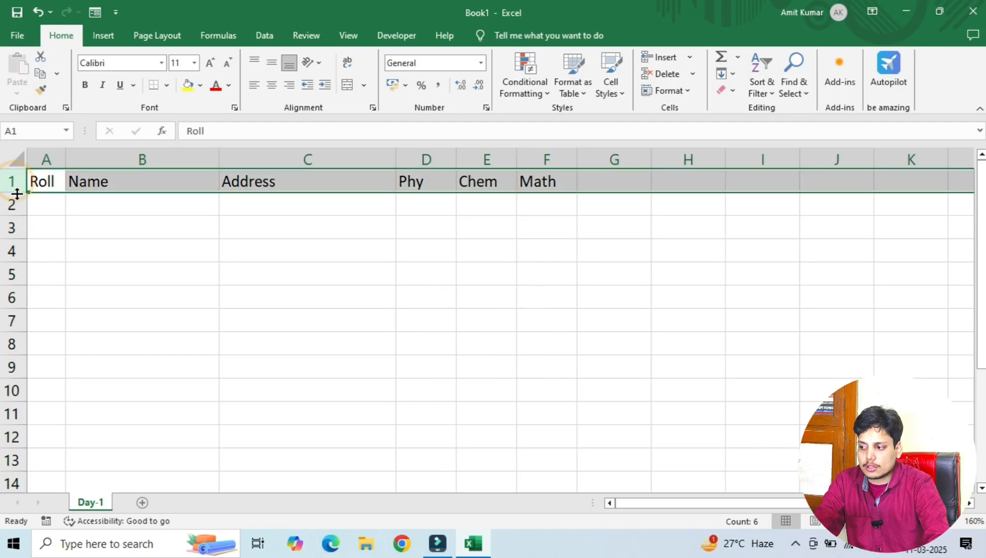
drag(18, 194, 13, 206)
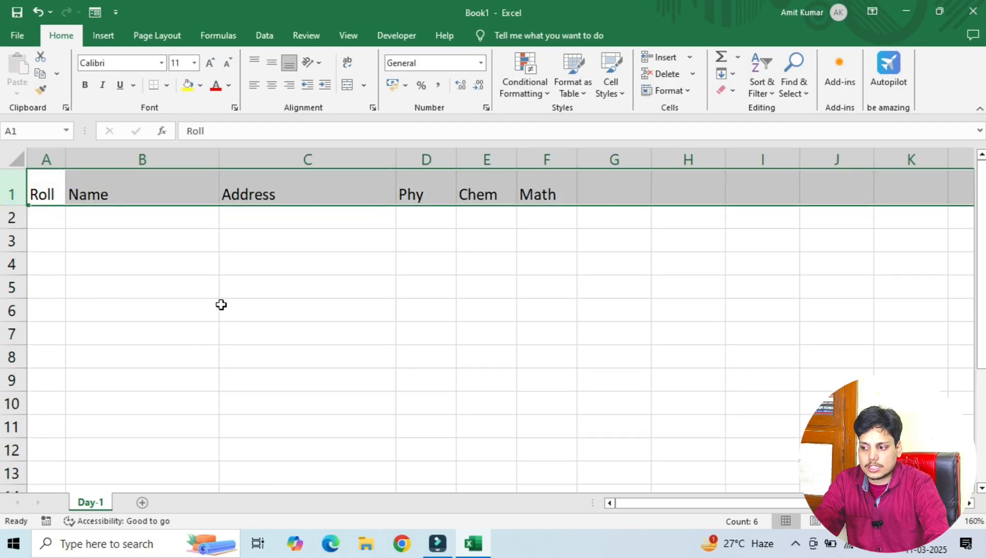
click(150, 283)
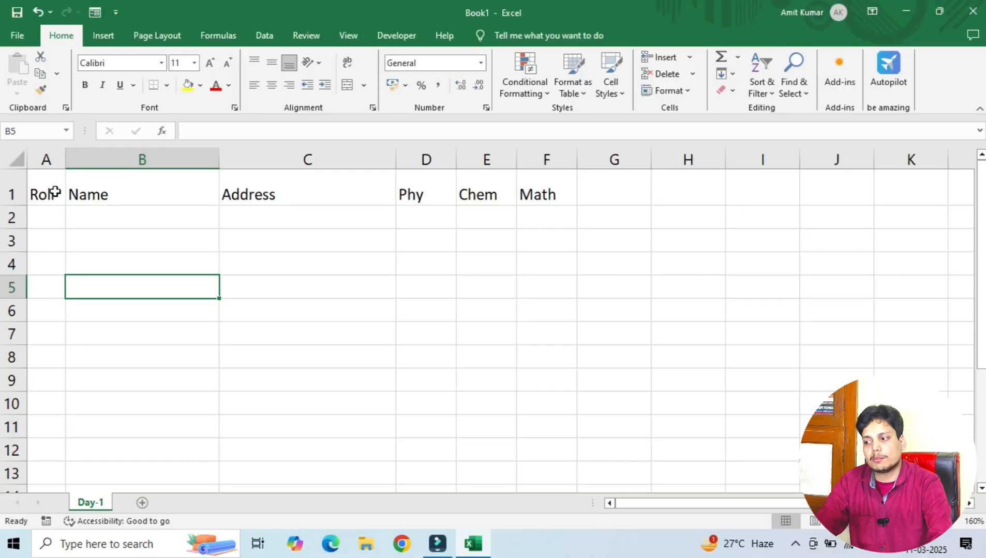
Step: Type the headings Hin, Eng and Total into G1, H1 and I1
click(55, 192)
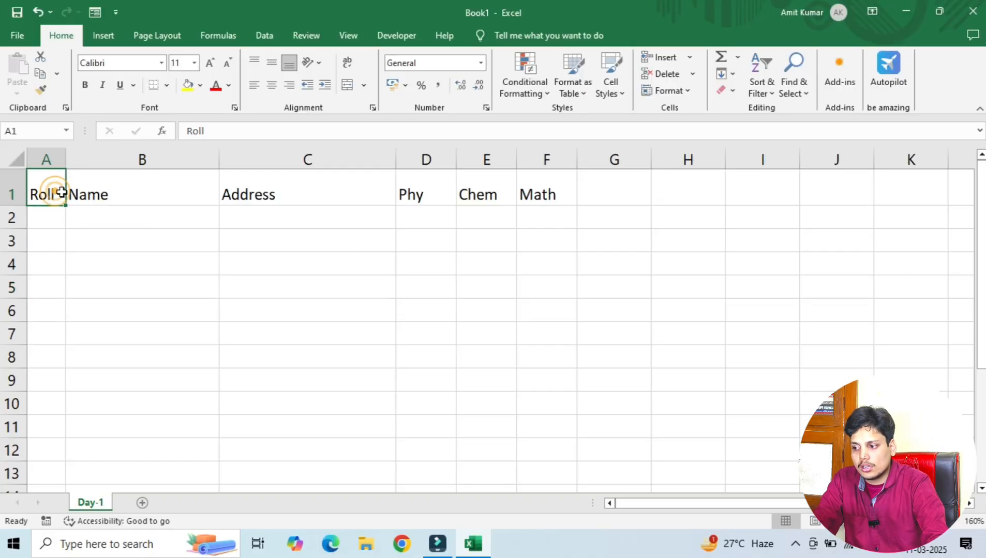
click(119, 192)
key(Right)
key(Right)
key(Right)
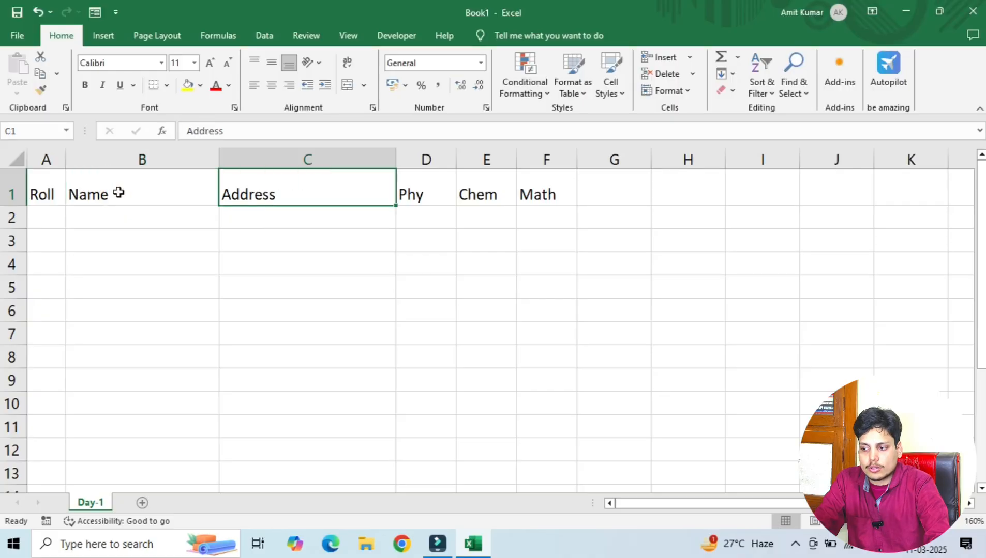
key(Right)
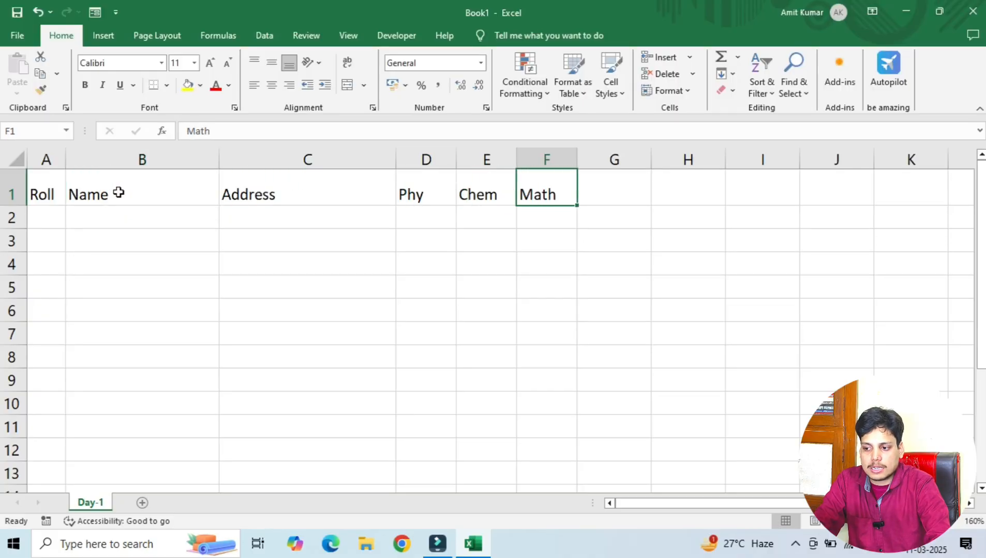
key(Right)
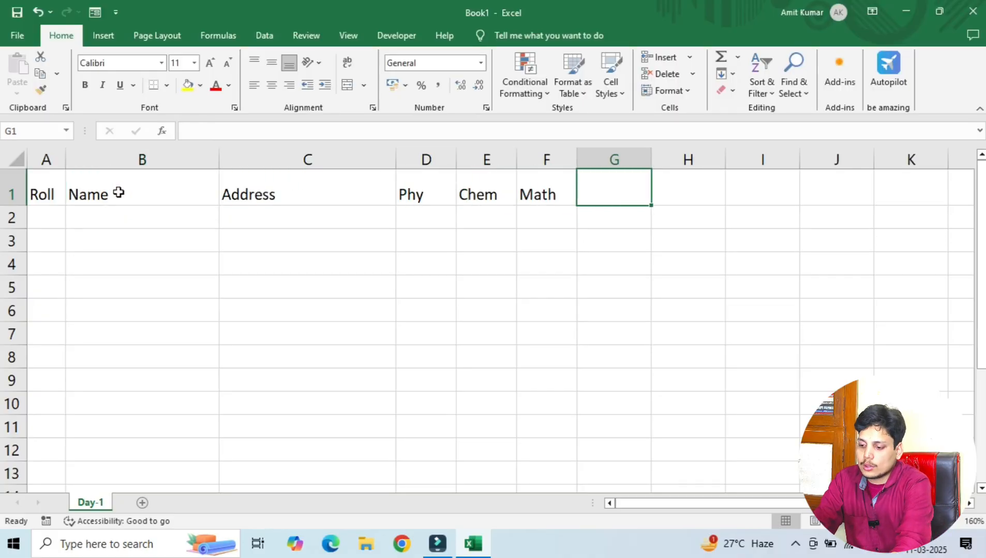
text(Hin)
key(Right)
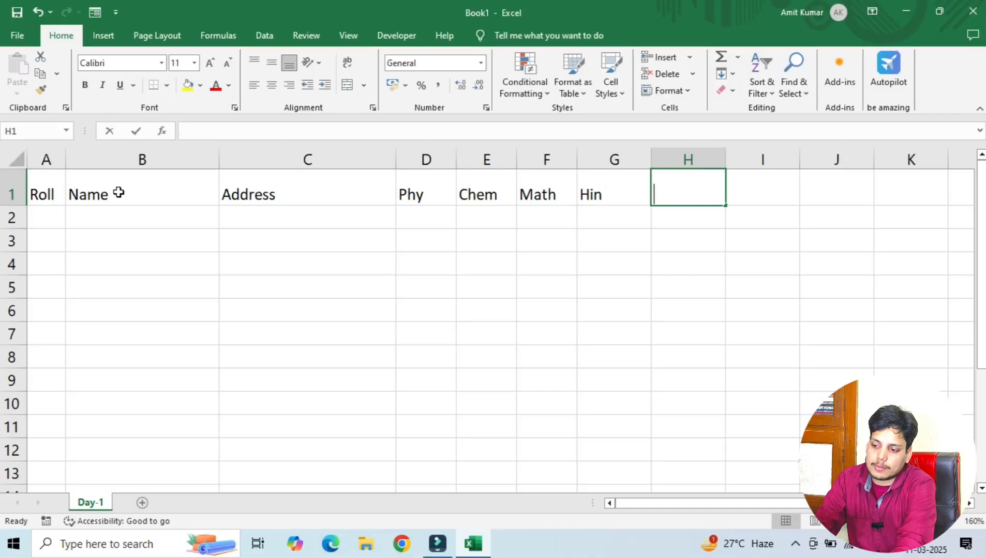
text(Eng)
key(Right)
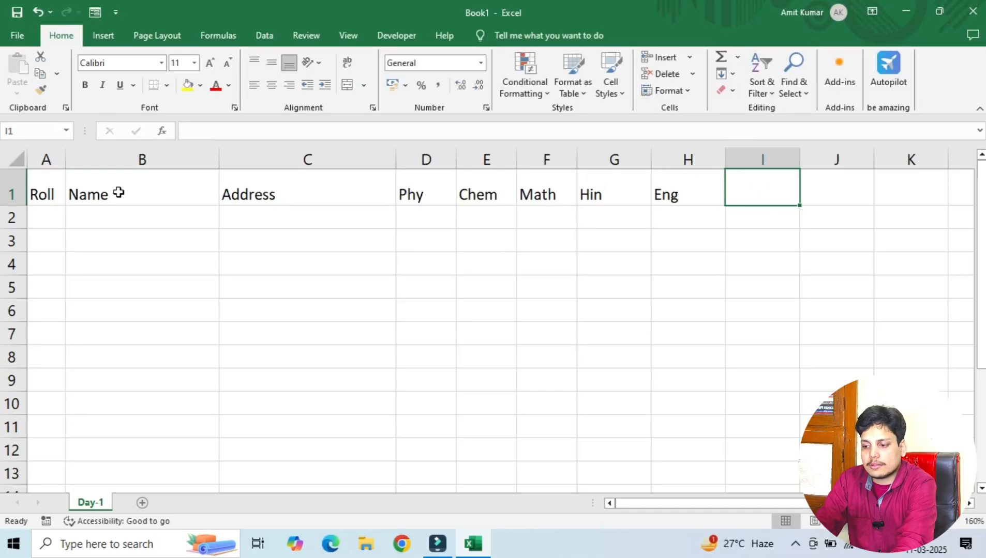
text(Total)
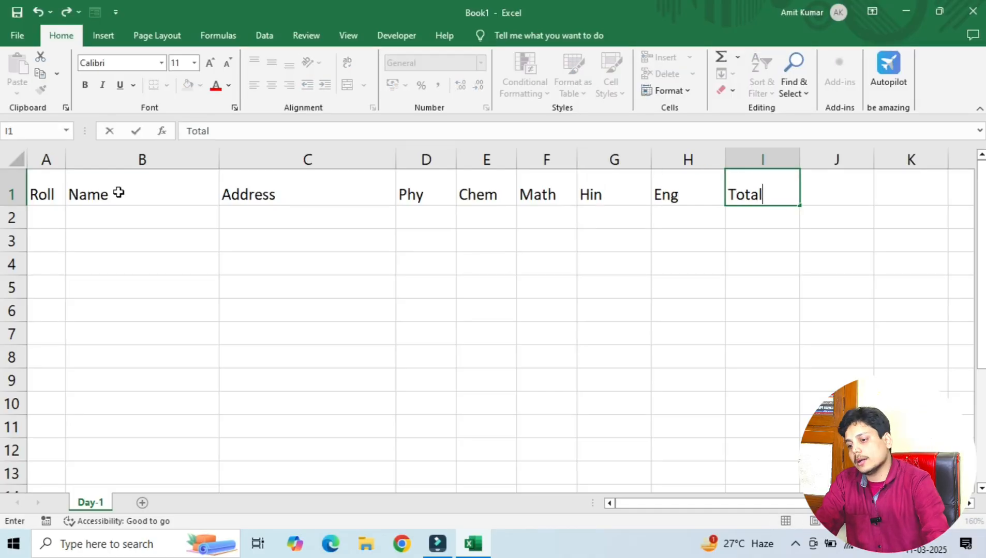
Step: Resize columns D through H (Phy to Eng) to one equal narrower width, then select headers A1:I1
click(301, 255)
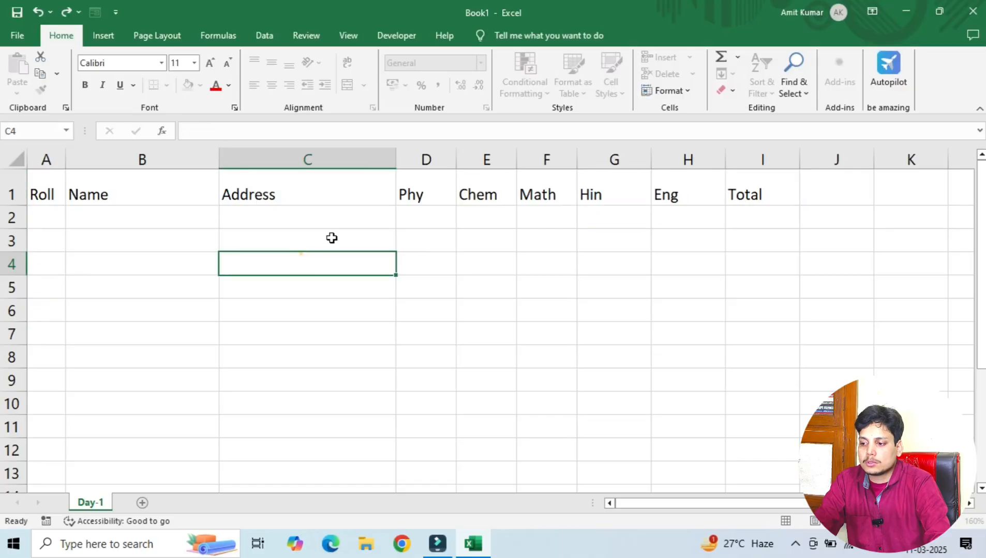
drag(416, 158, 674, 153)
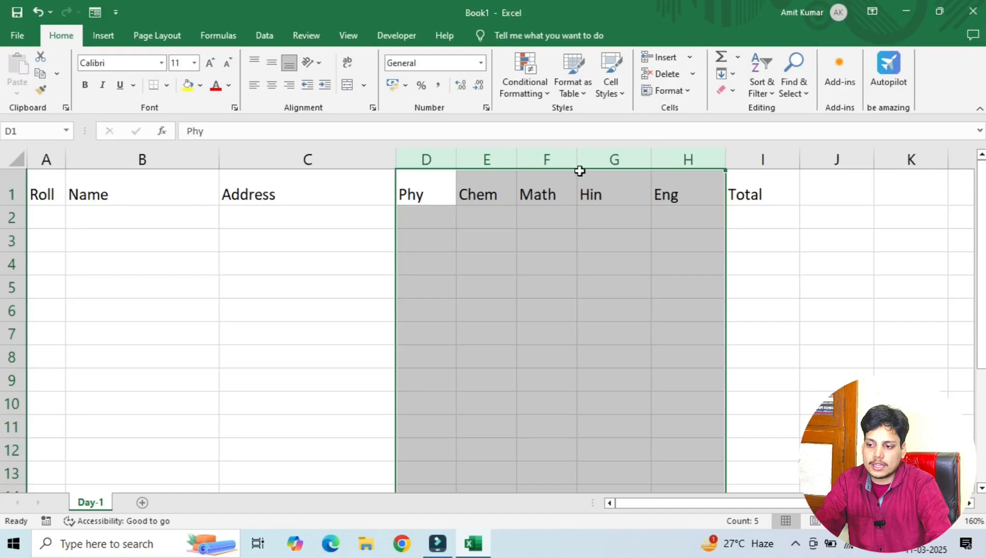
drag(574, 156, 570, 157)
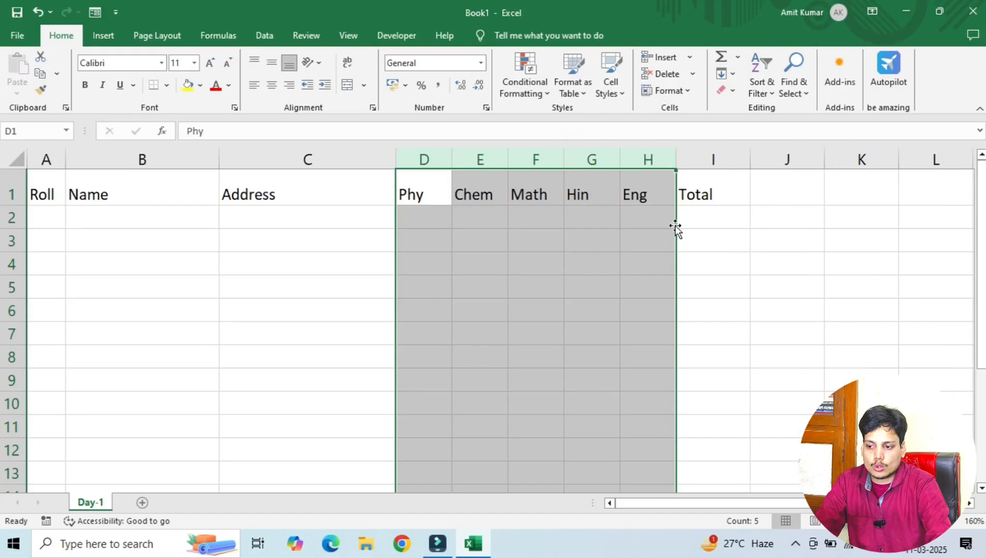
click(717, 196)
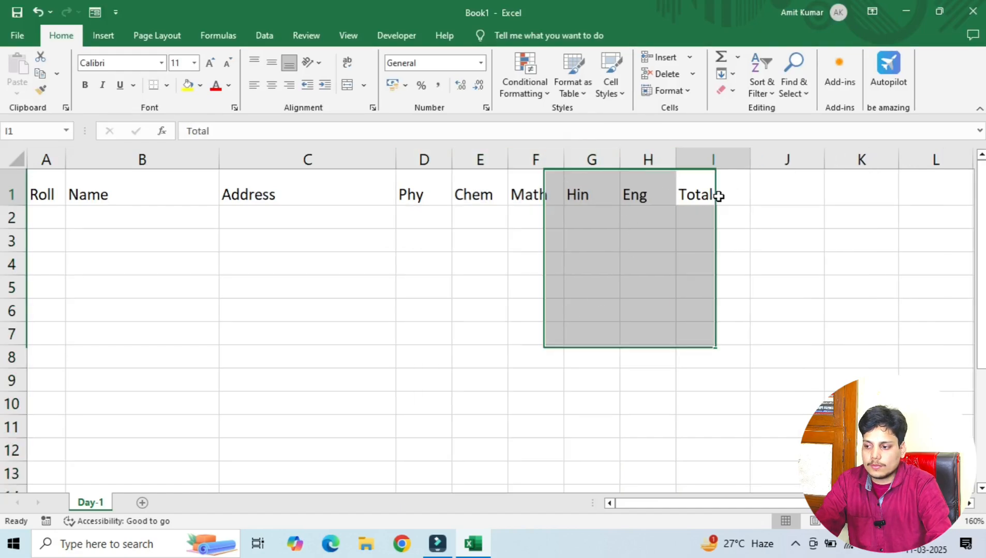
click(34, 194)
drag(34, 193, 719, 187)
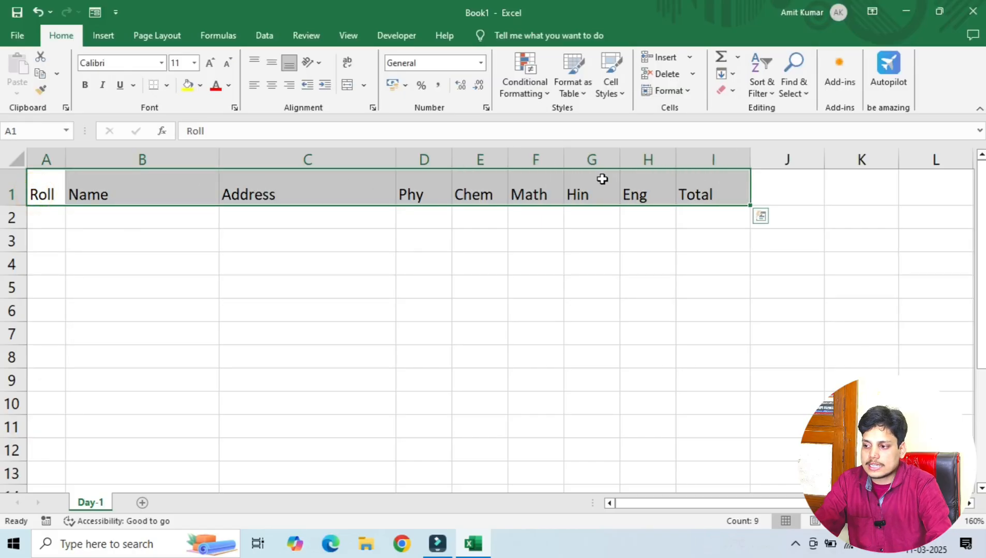
Step: Center the A1:I1 headings horizontally and vertically, make them bold, and set them to Aharoni size 12
click(271, 88)
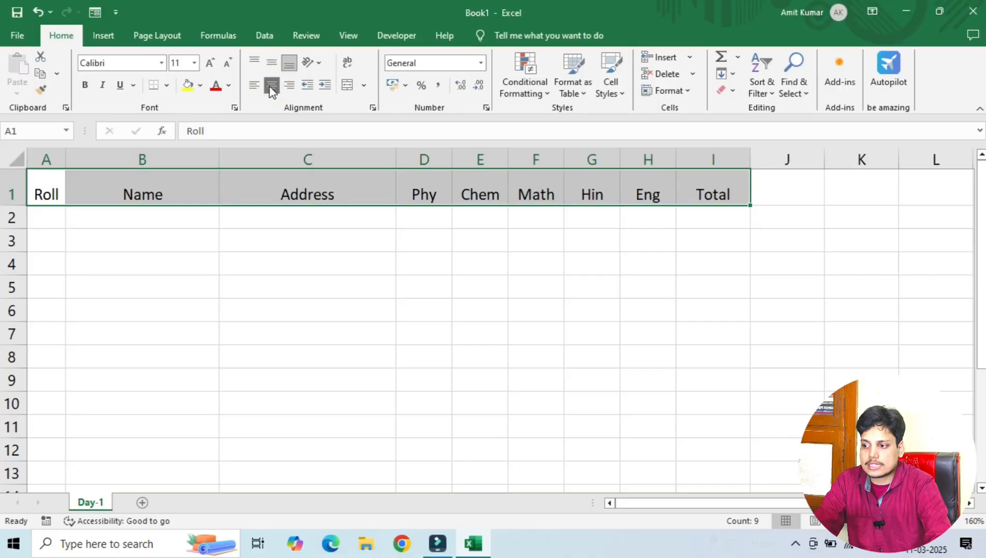
click(272, 64)
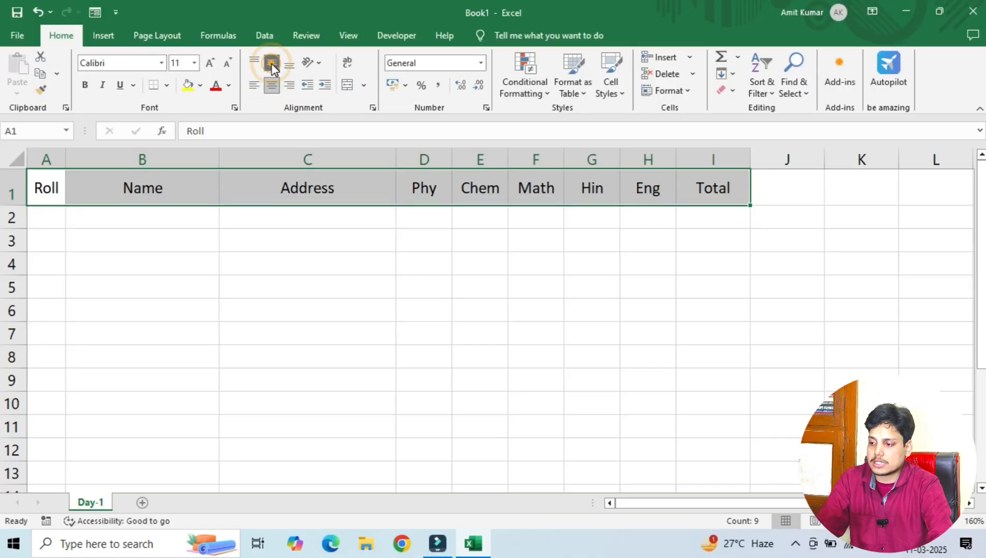
click(86, 86)
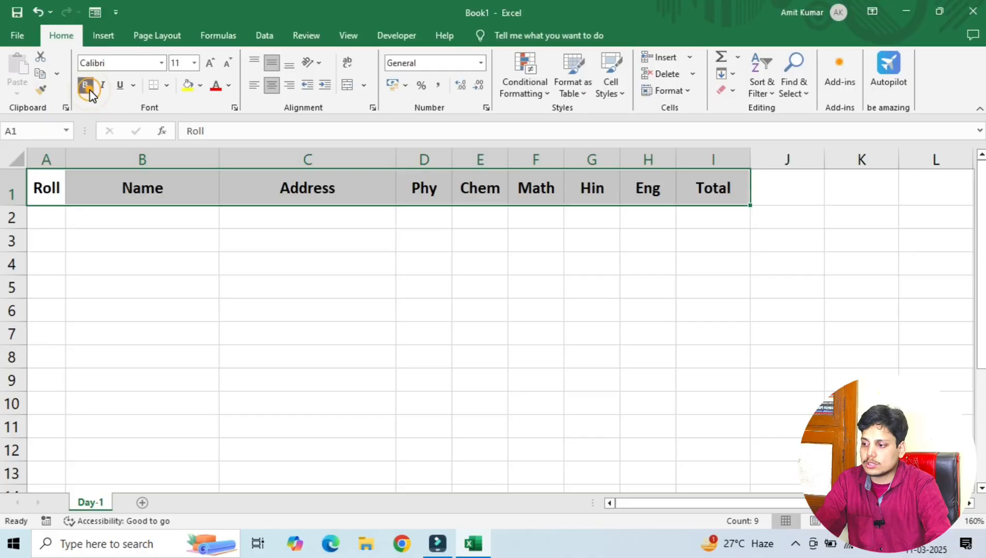
click(209, 63)
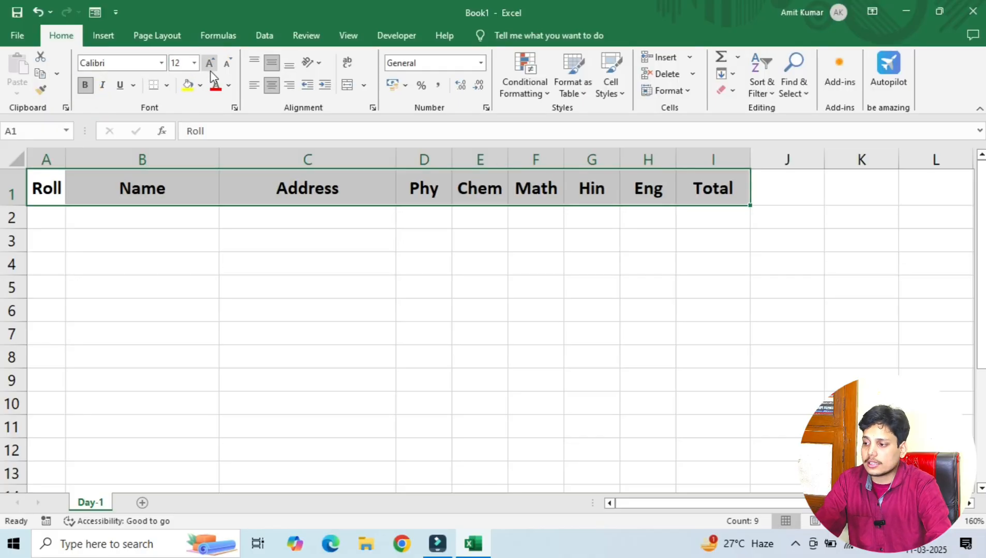
click(162, 64)
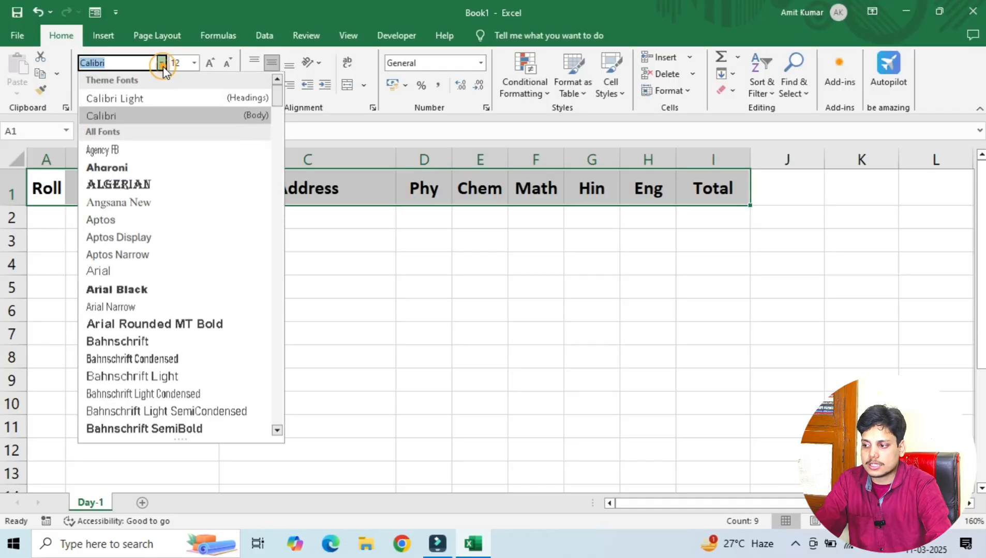
click(120, 168)
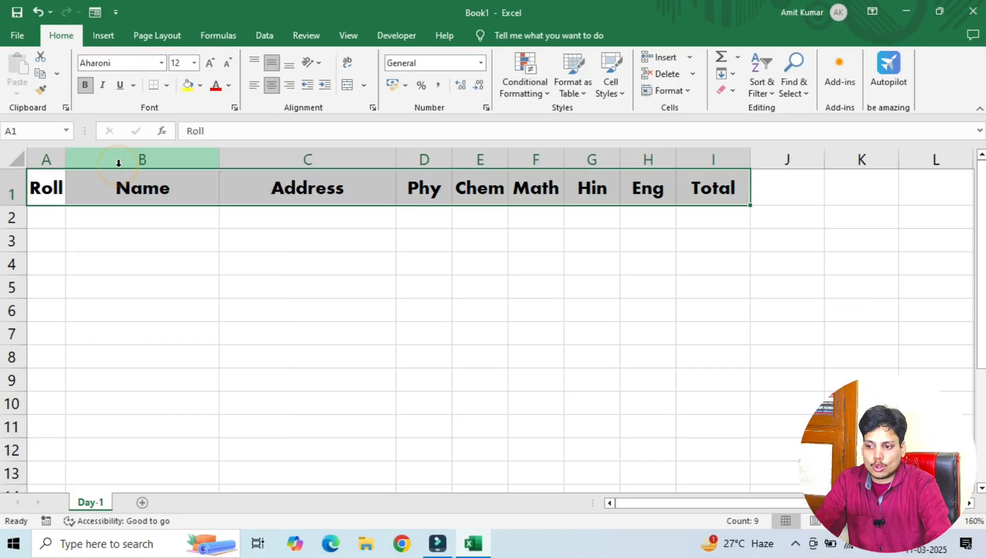
Step: Widen column A to fit the Roll heading and select the table range A1:I11
click(407, 279)
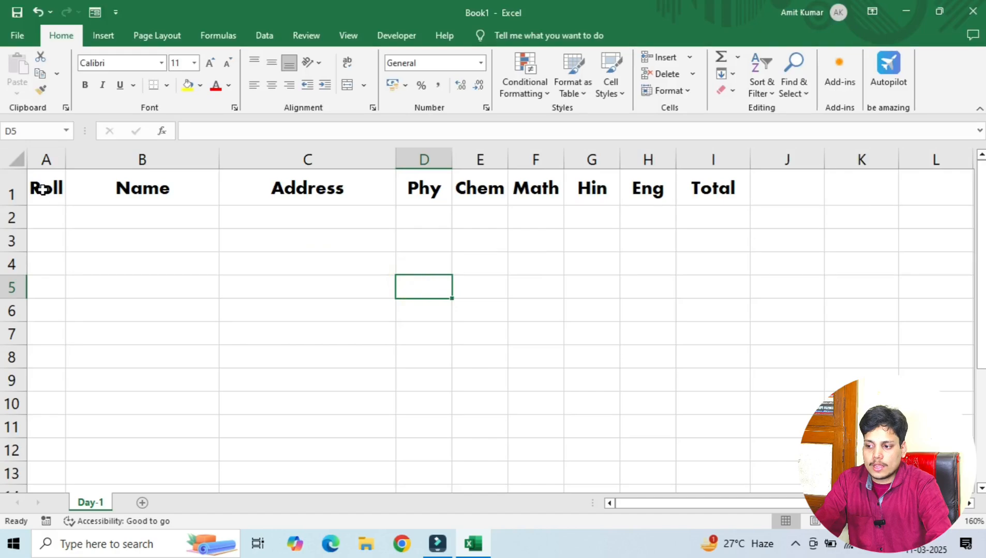
drag(43, 188, 484, 191)
click(297, 270)
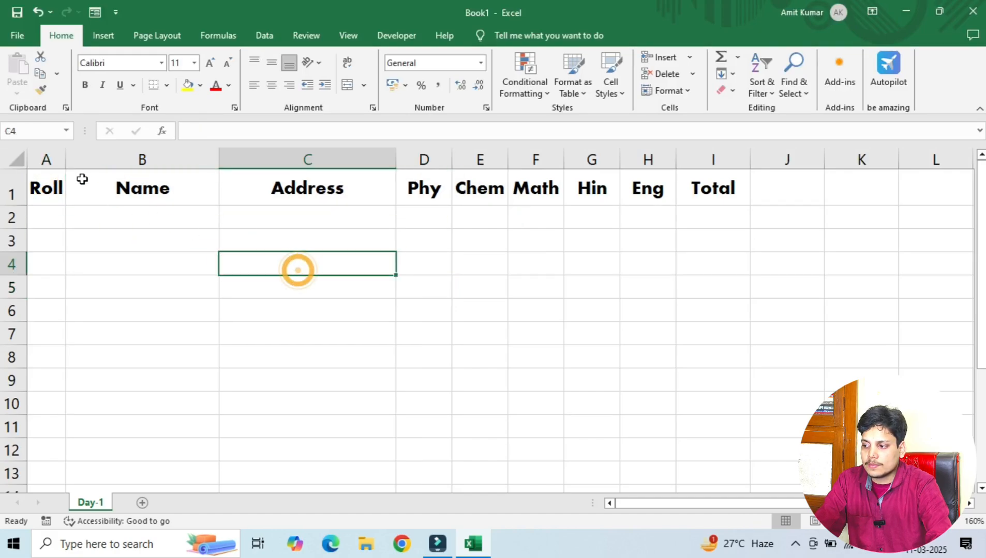
drag(68, 156, 75, 156)
click(43, 188)
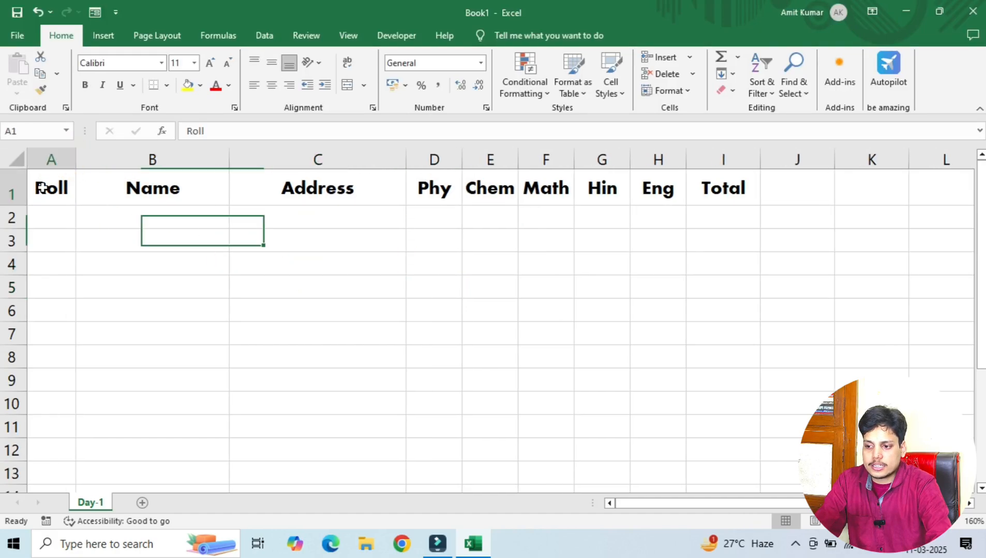
drag(43, 188, 724, 418)
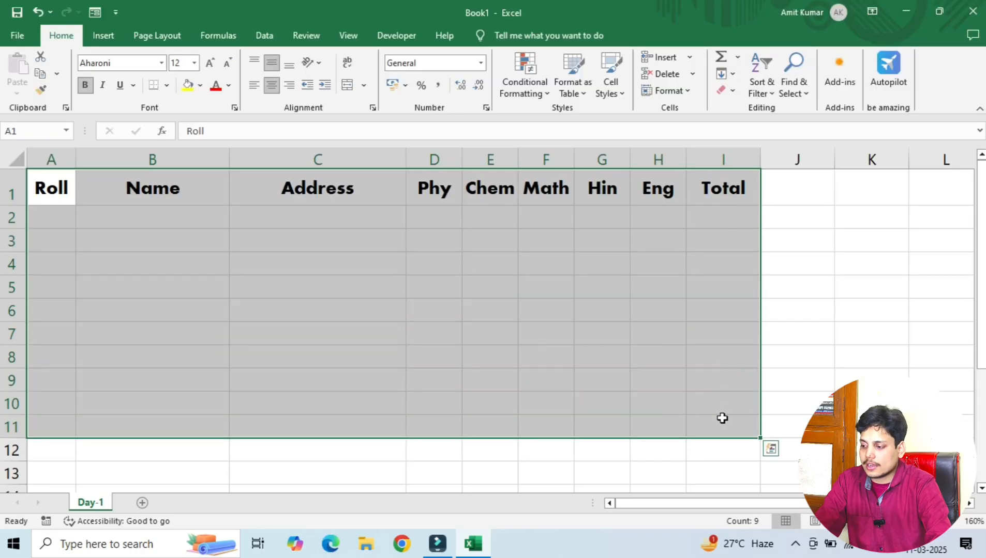
Step: Apply All Borders to the table range A1:I11
click(52, 212)
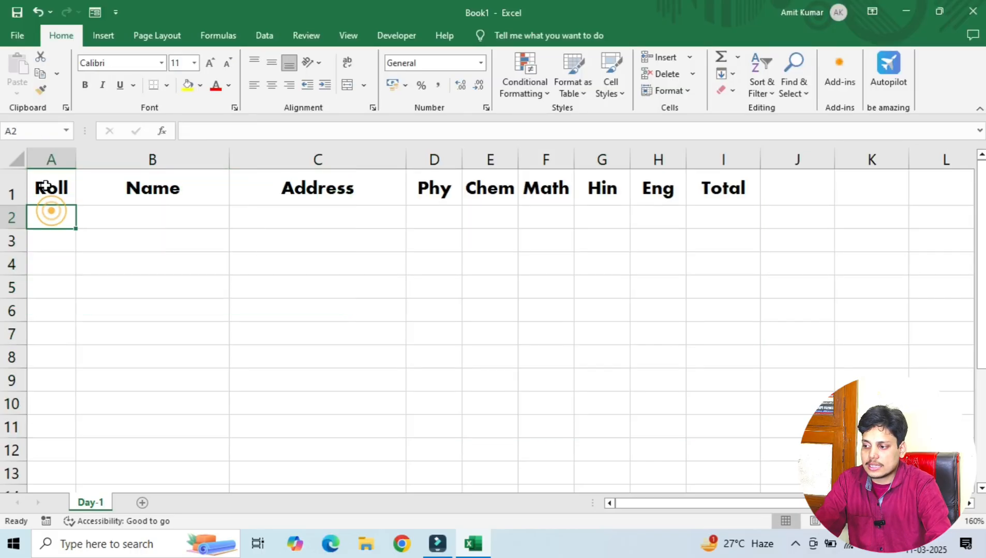
drag(45, 187, 740, 419)
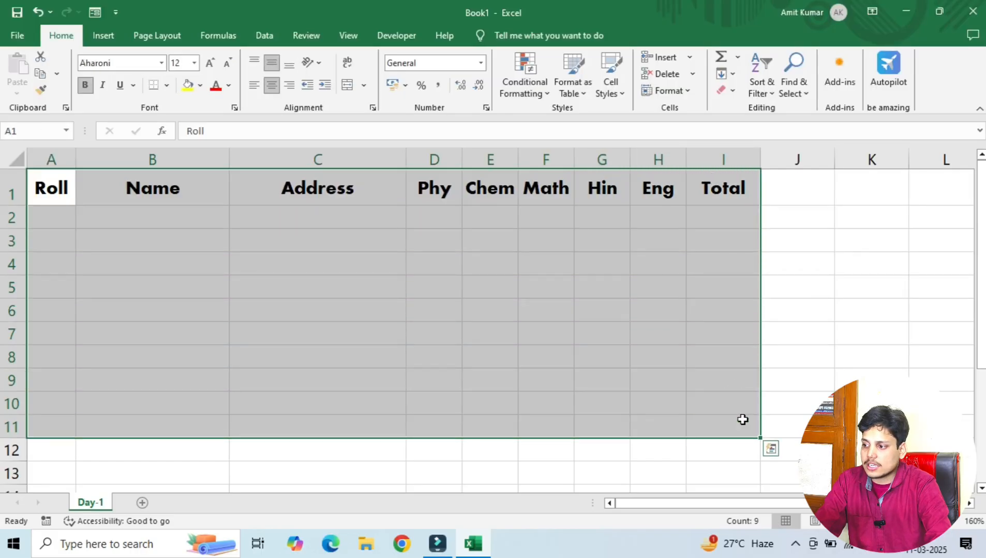
click(166, 85)
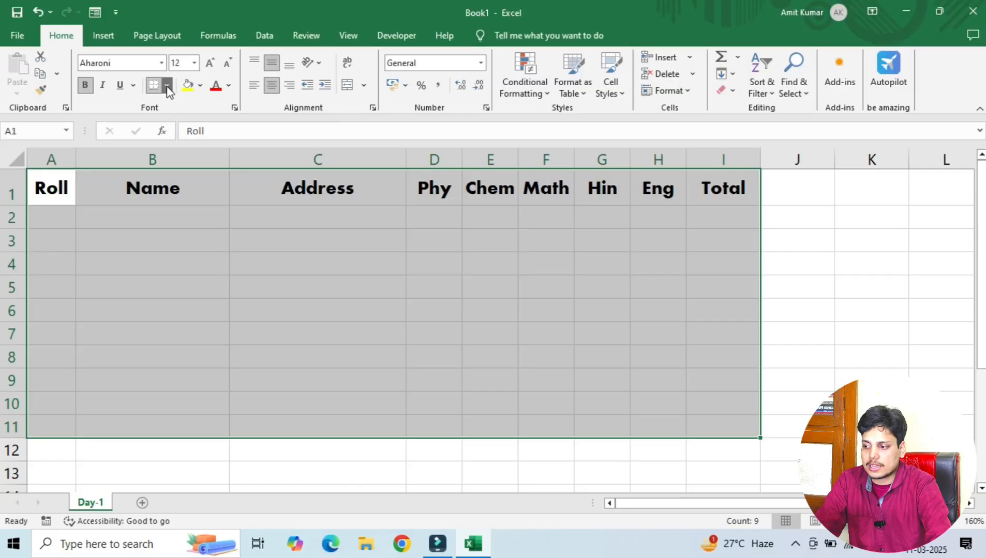
click(165, 211)
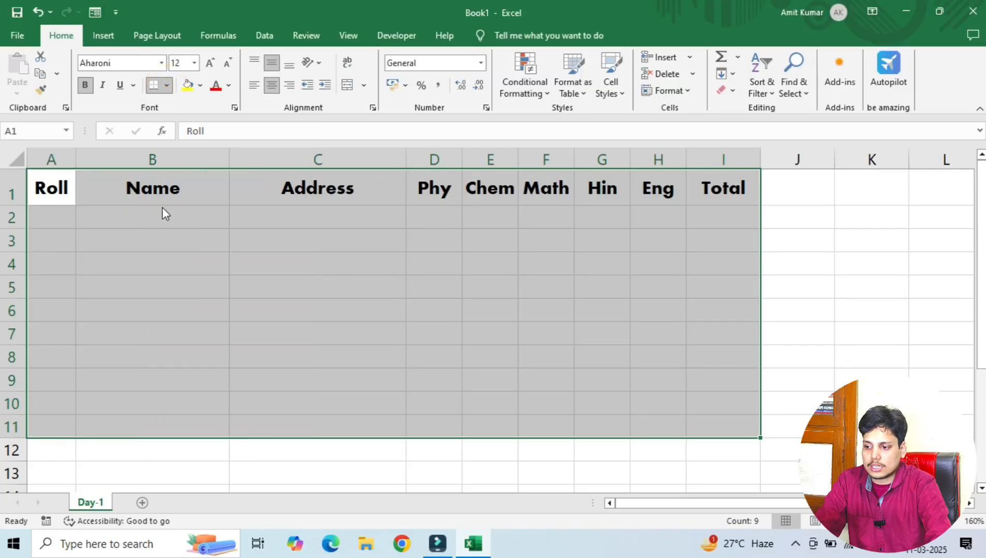
click(601, 310)
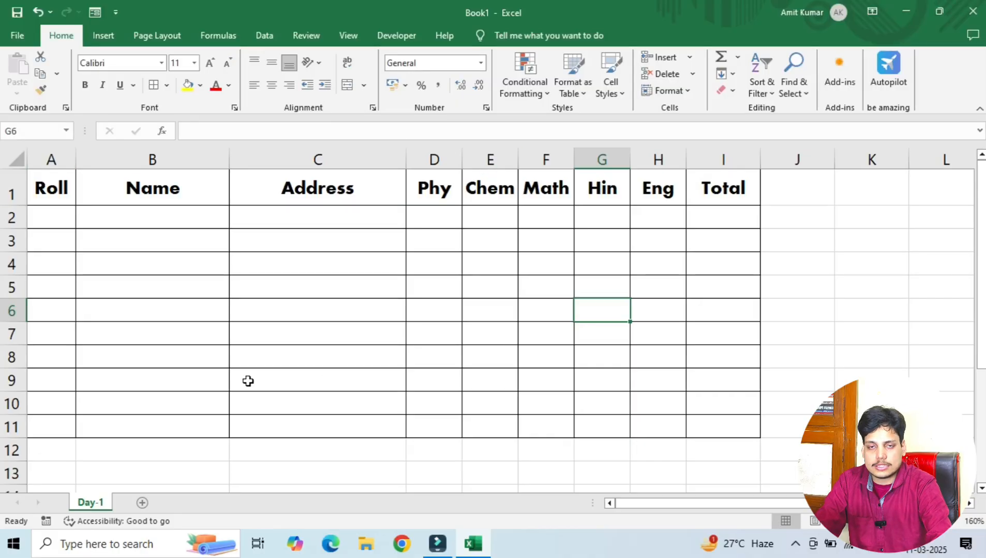
Step: Enter roll number 1, the student's name and address in A2:C2
click(64, 219)
text(1)
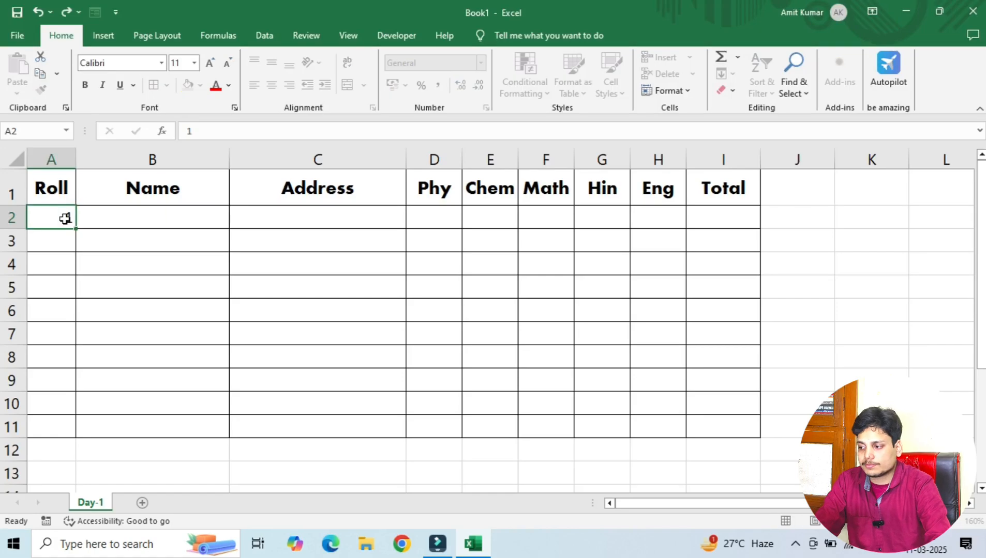
key(Tab)
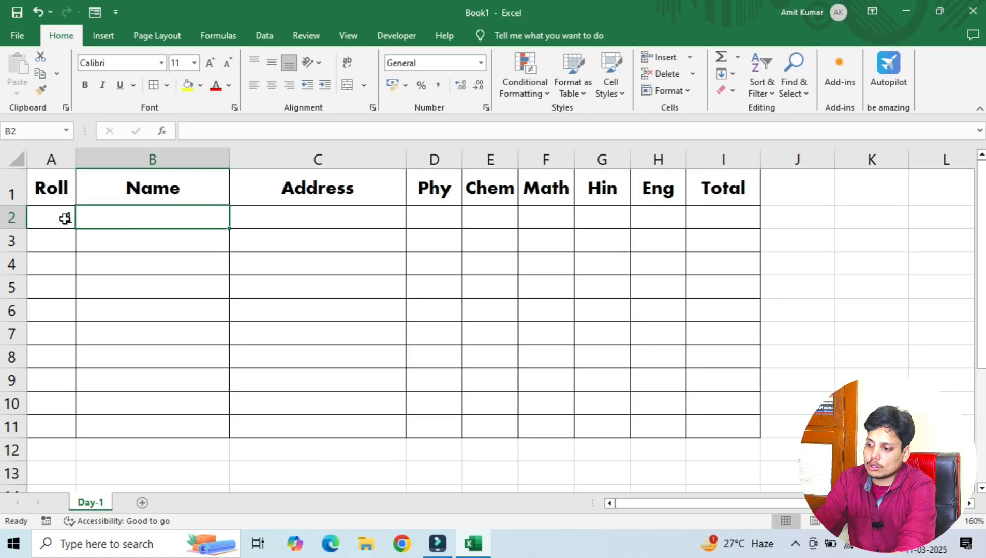
text(Rah)
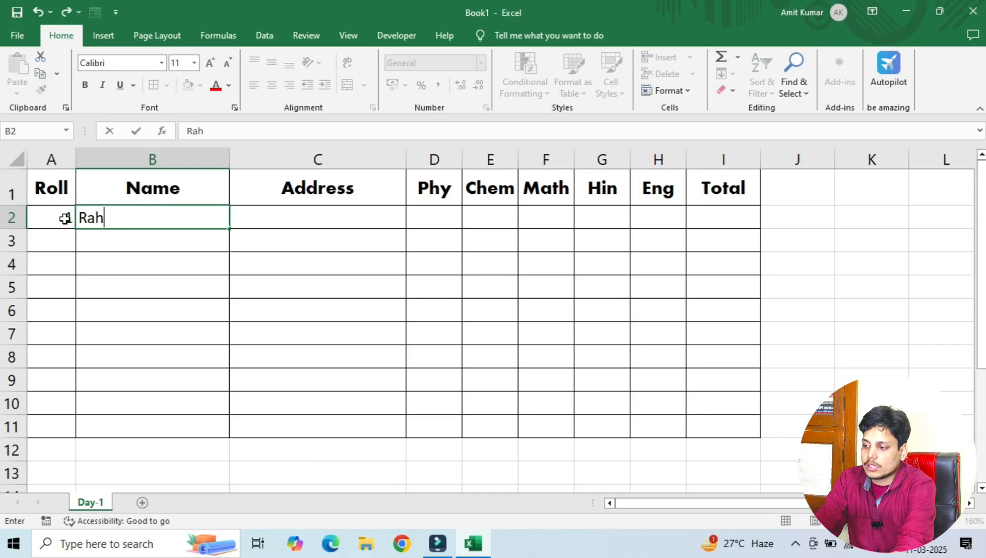
text(ul)
key(Tab)
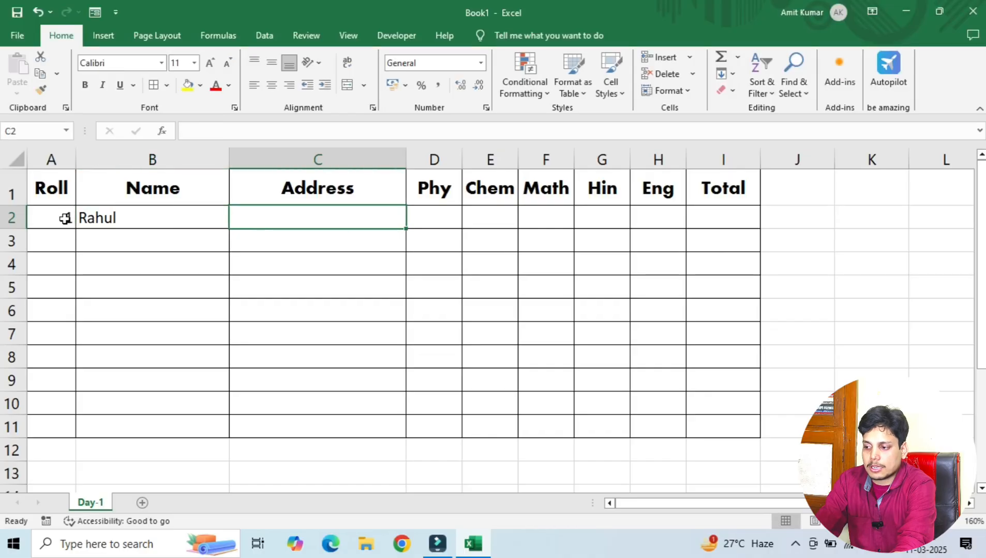
text(Ne)
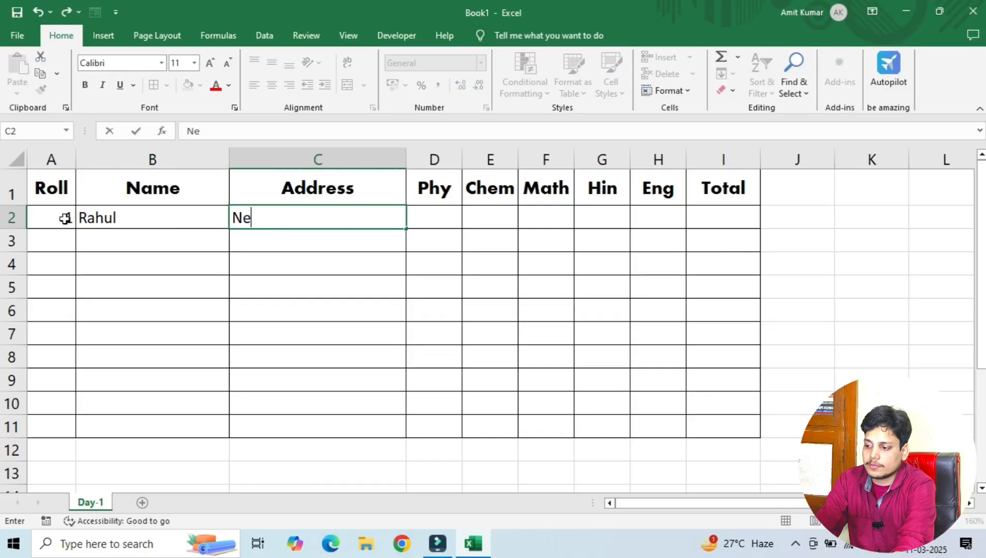
text(w Delhi)
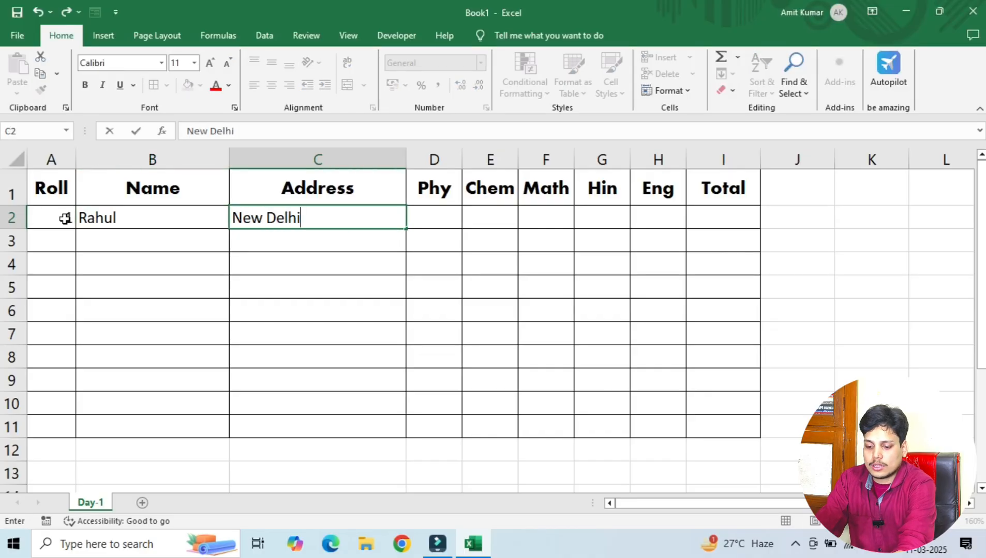
key(Tab)
Step: Enter the marks 56, 85, 48, 75 and 65 under Phy through Eng in D2:H2
text(56)
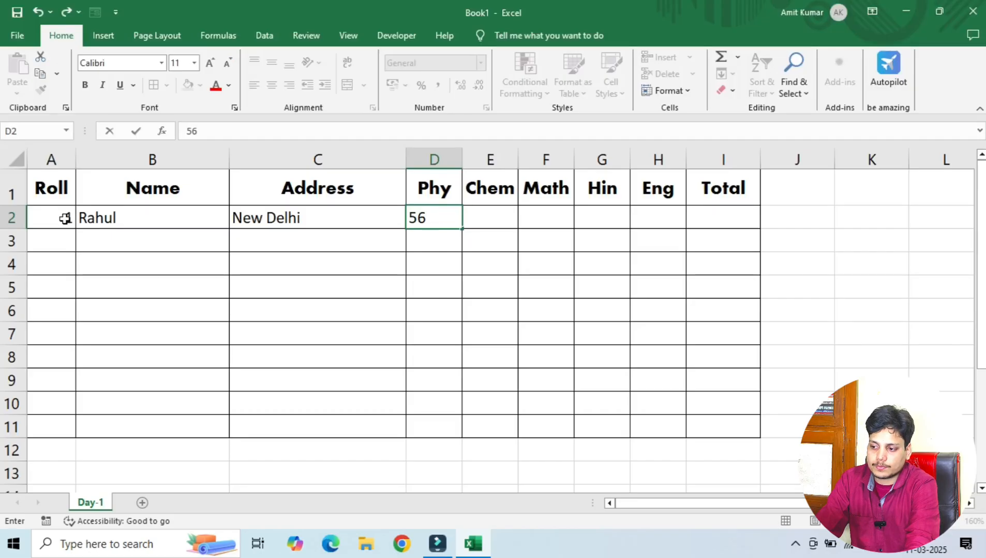
key(Tab)
text(85)
key(Tab)
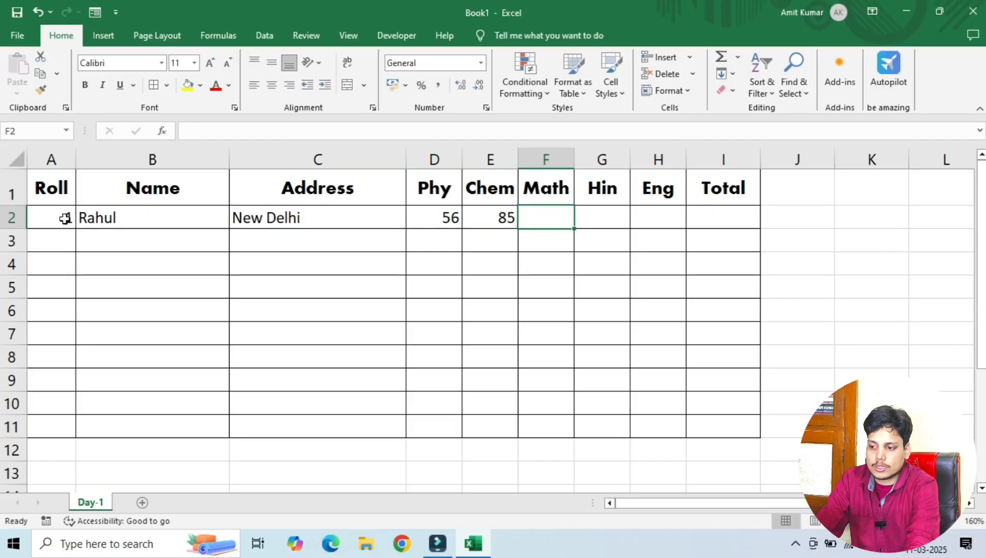
text(48)
key(Tab)
text(75)
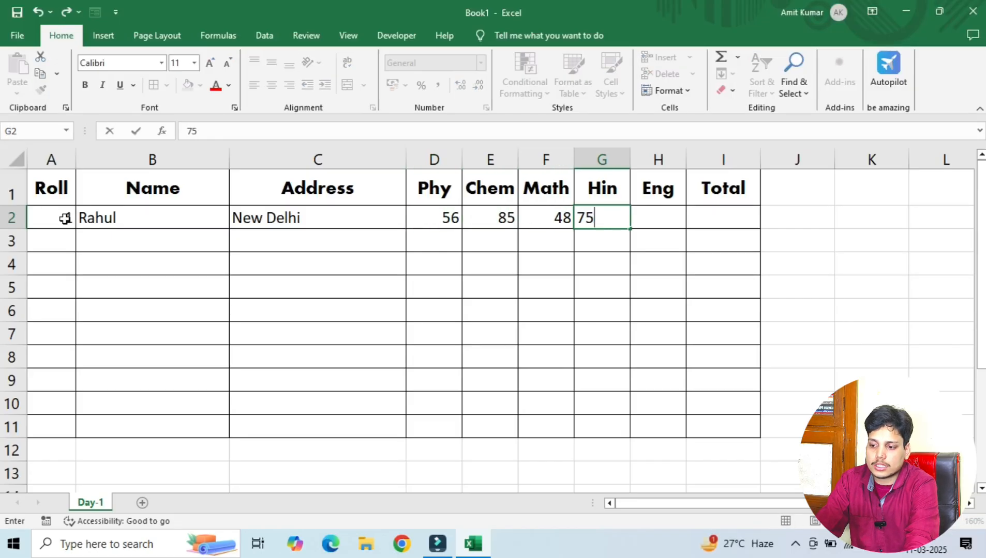
key(Tab)
text(65)
key(Tab)
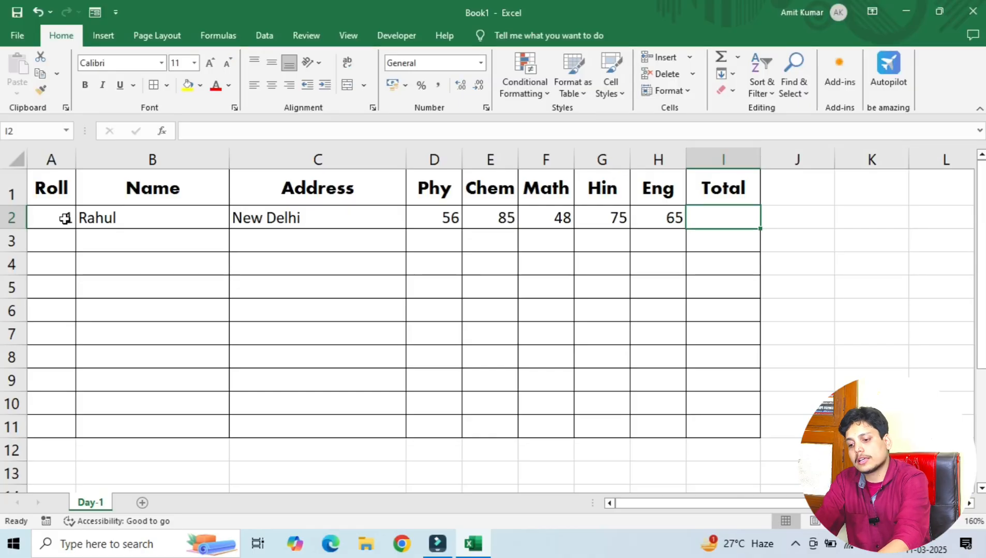
Step: Enter =D2+E2+F2+G2+H2 in I2 so the Total shows 329
text(=)
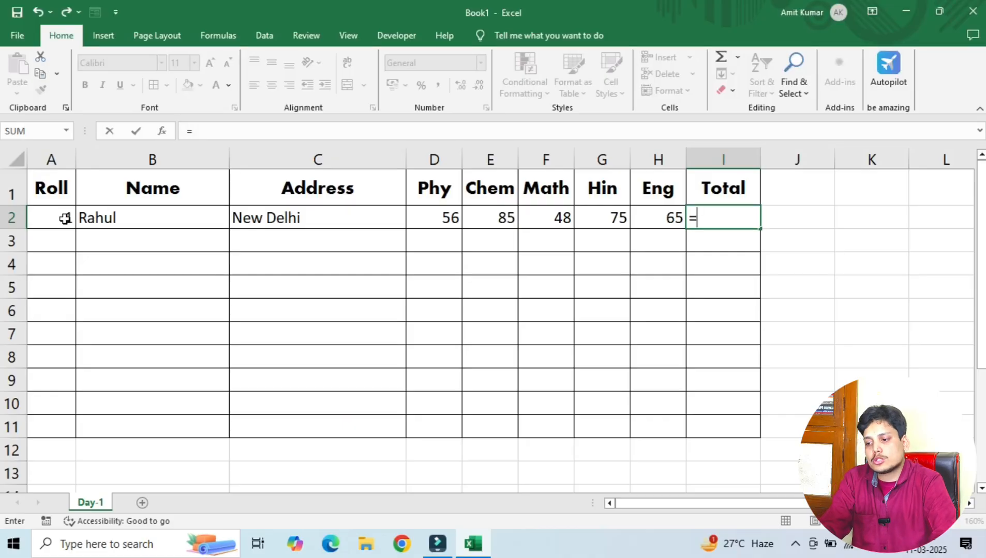
click(436, 219)
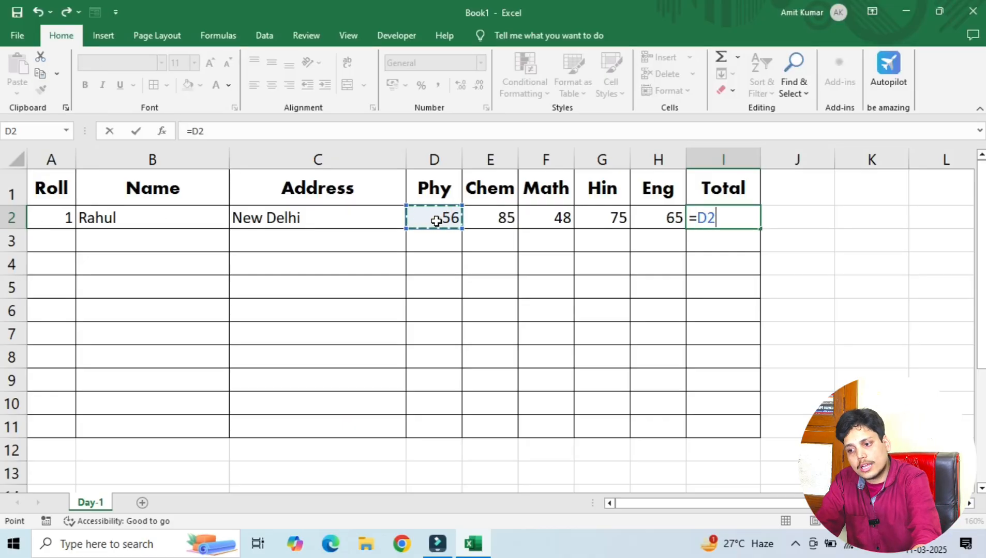
text(+)
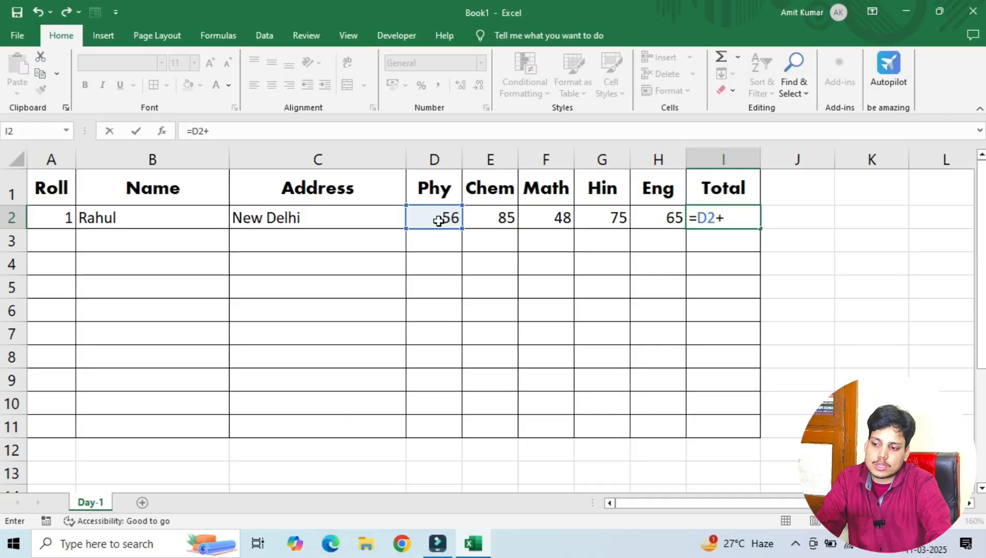
click(491, 218)
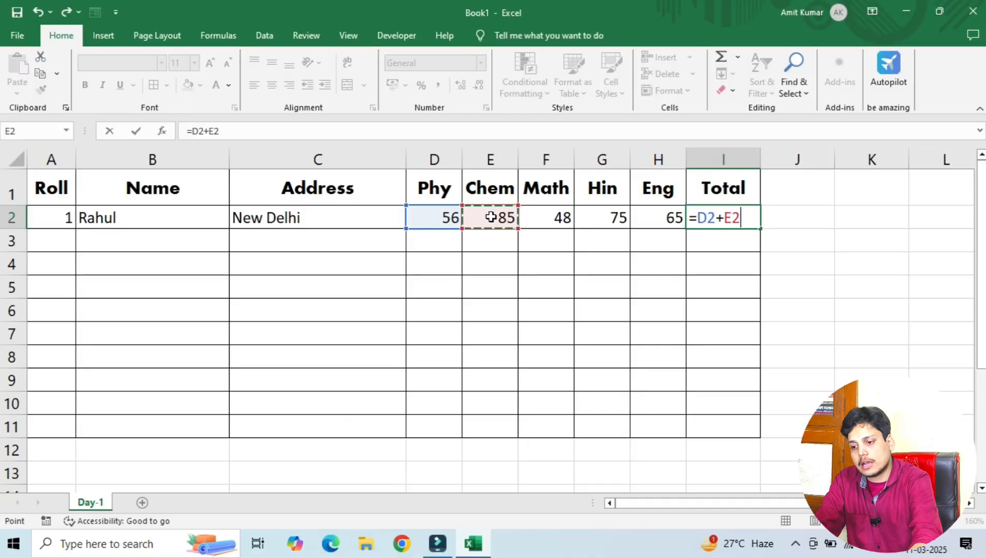
text(+)
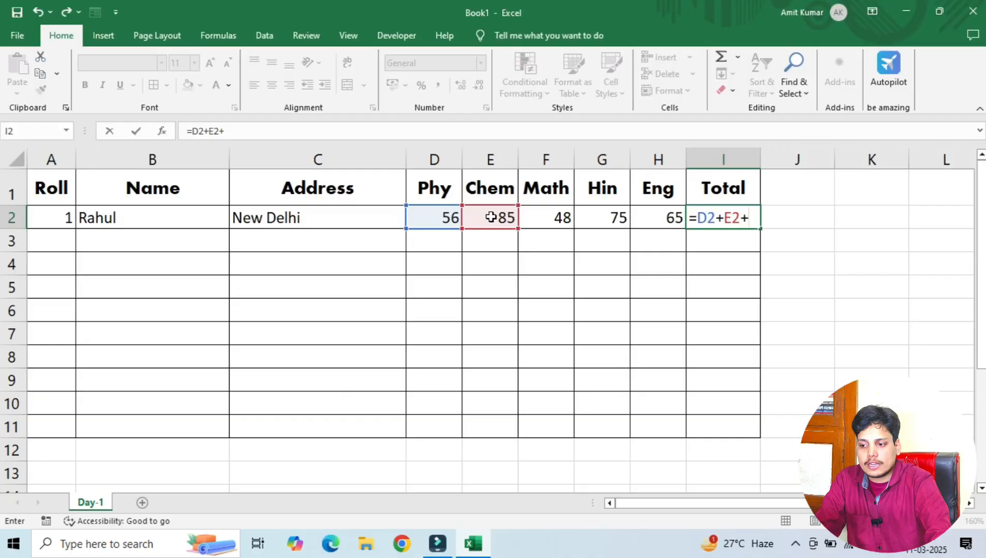
click(544, 213)
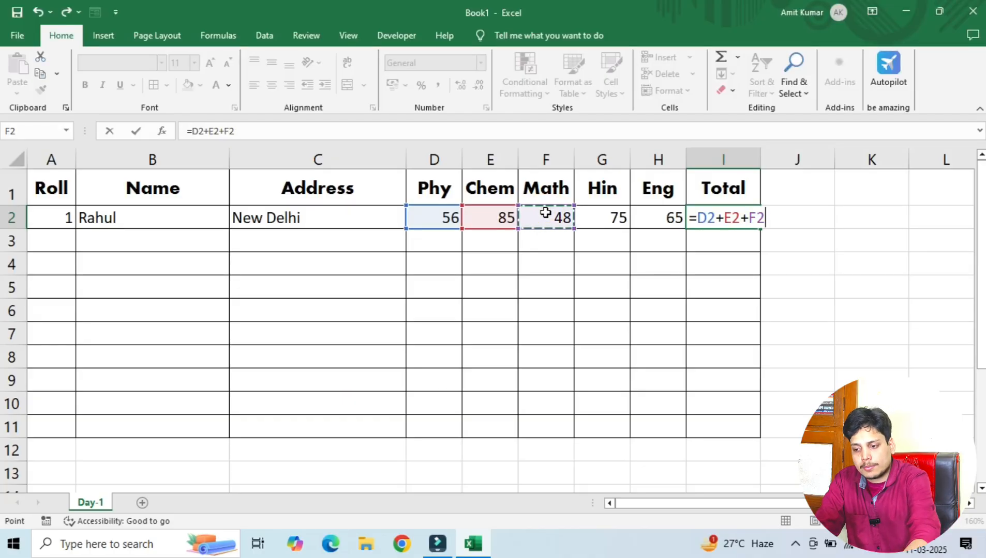
text(+)
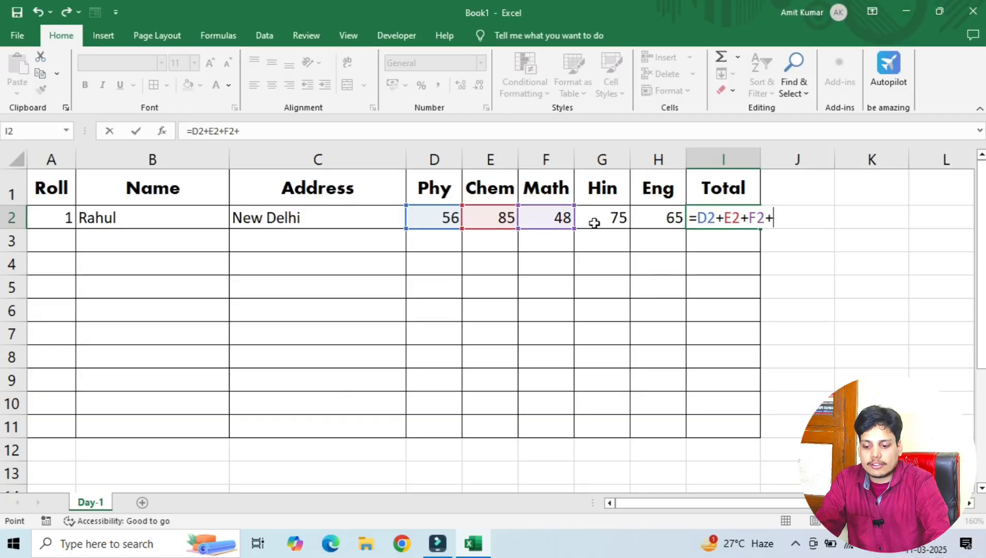
click(594, 222)
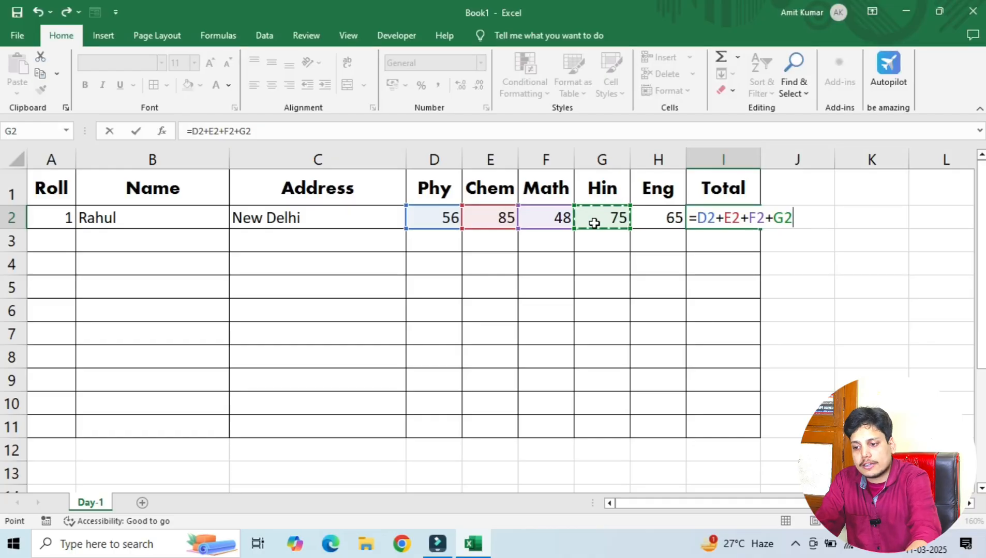
text(+)
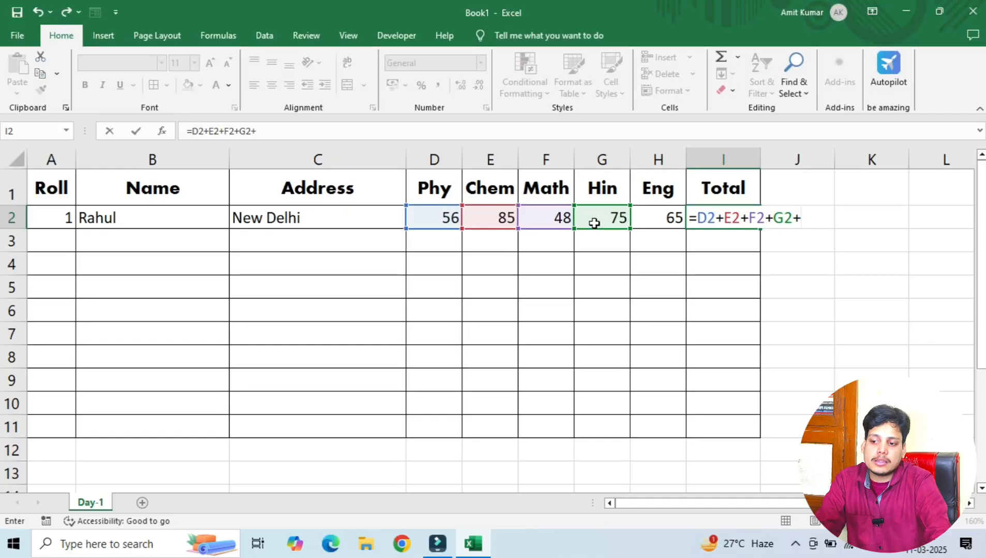
click(662, 222)
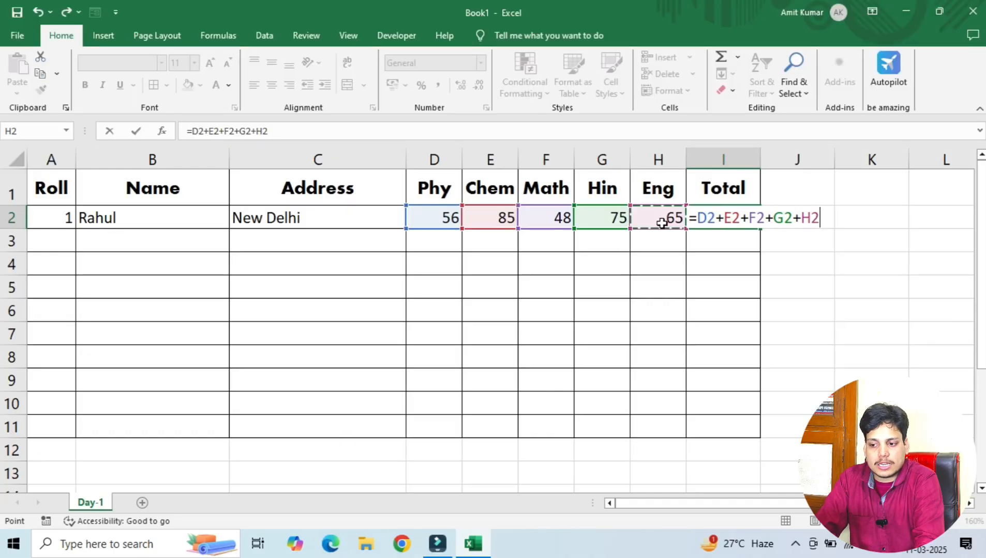
key(Return)
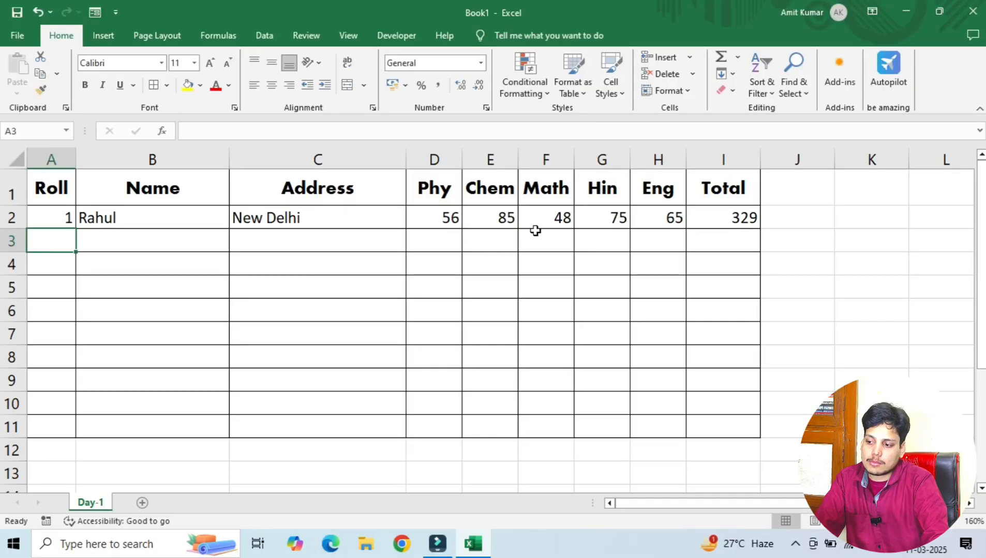
Step: Change the Phy mark in D2 to 65 so the Total in I2 becomes 338
click(449, 217)
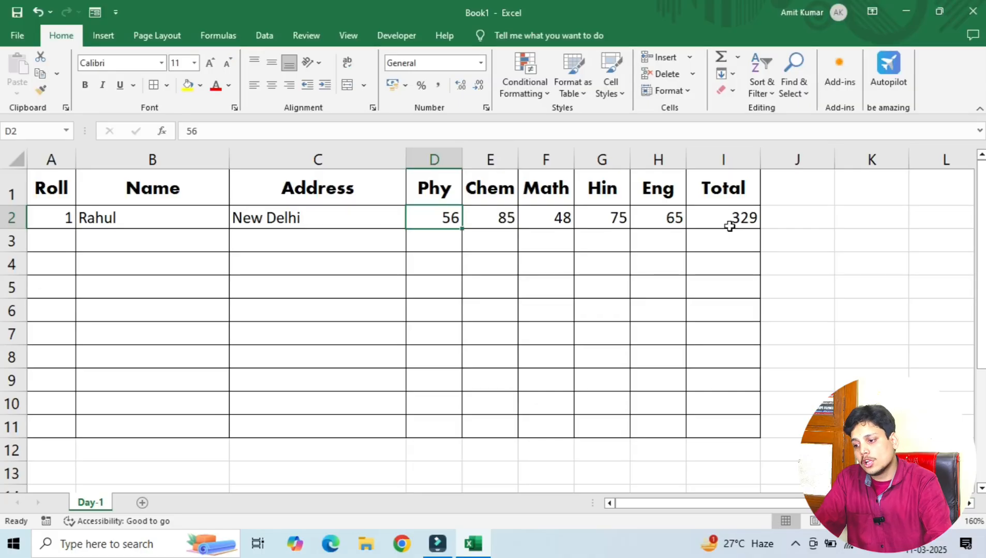
text(65)
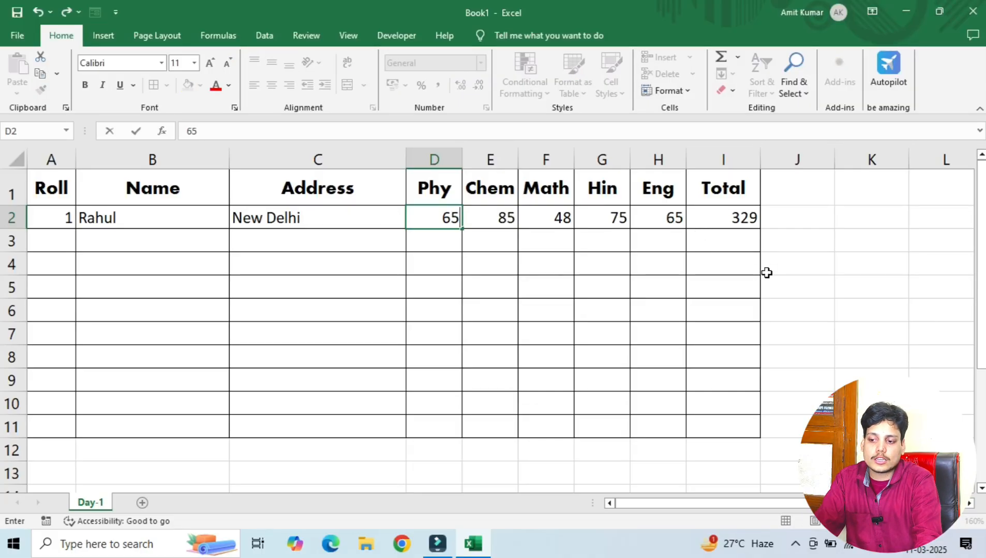
key(Return)
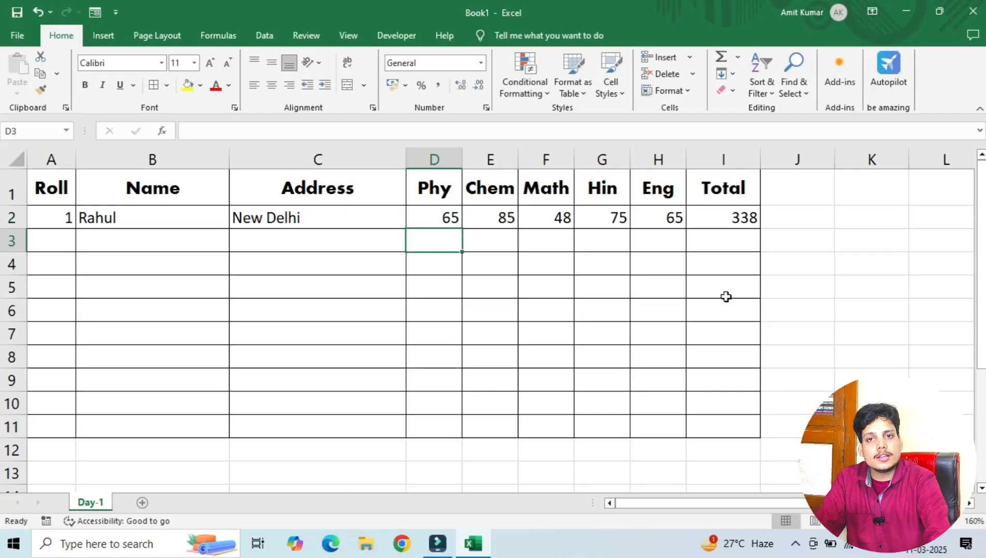